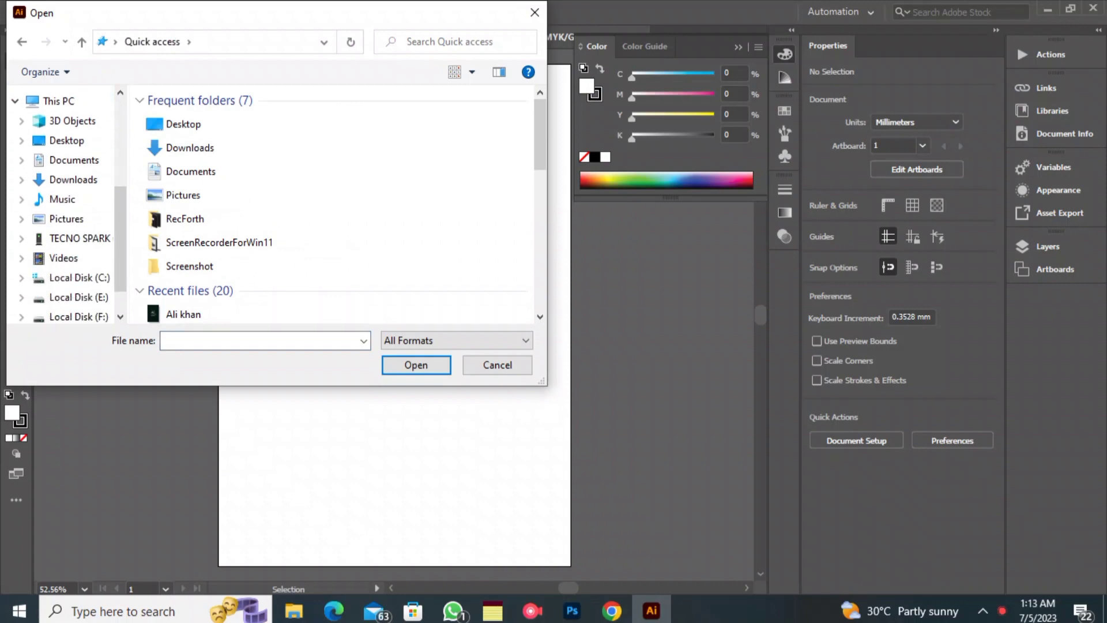
# Open the photo IMG_20230624_215038_906 from the DCIM Camera folder in the TECNO SPARK 6's internal shared storage.
pyautogui.click(80, 238)
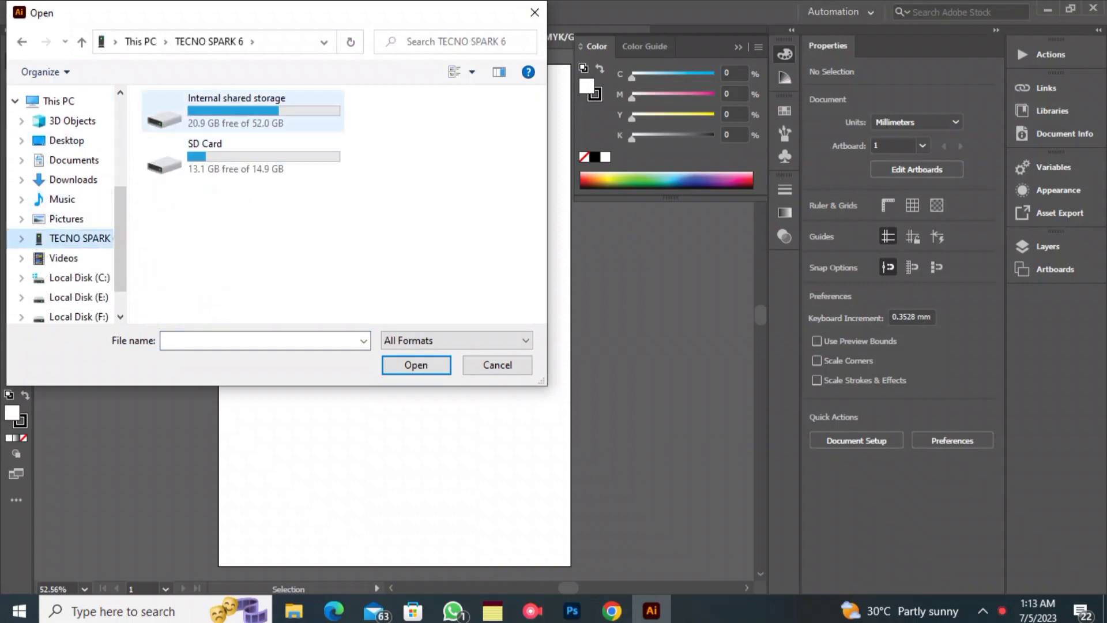
pyautogui.doubleClick(236, 114)
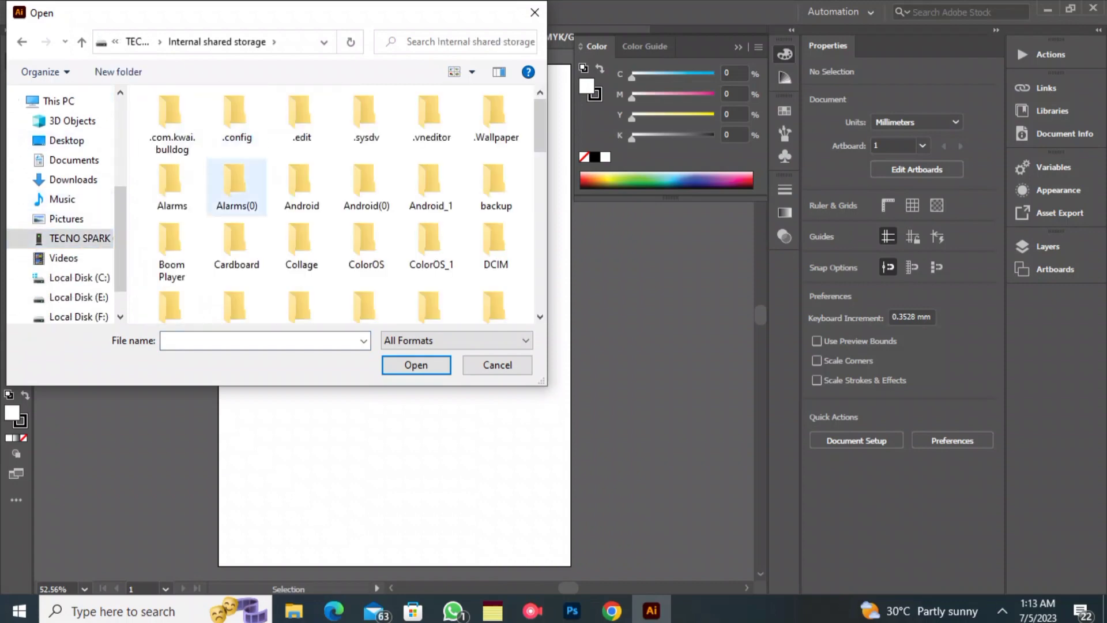
pyautogui.doubleClick(495, 245)
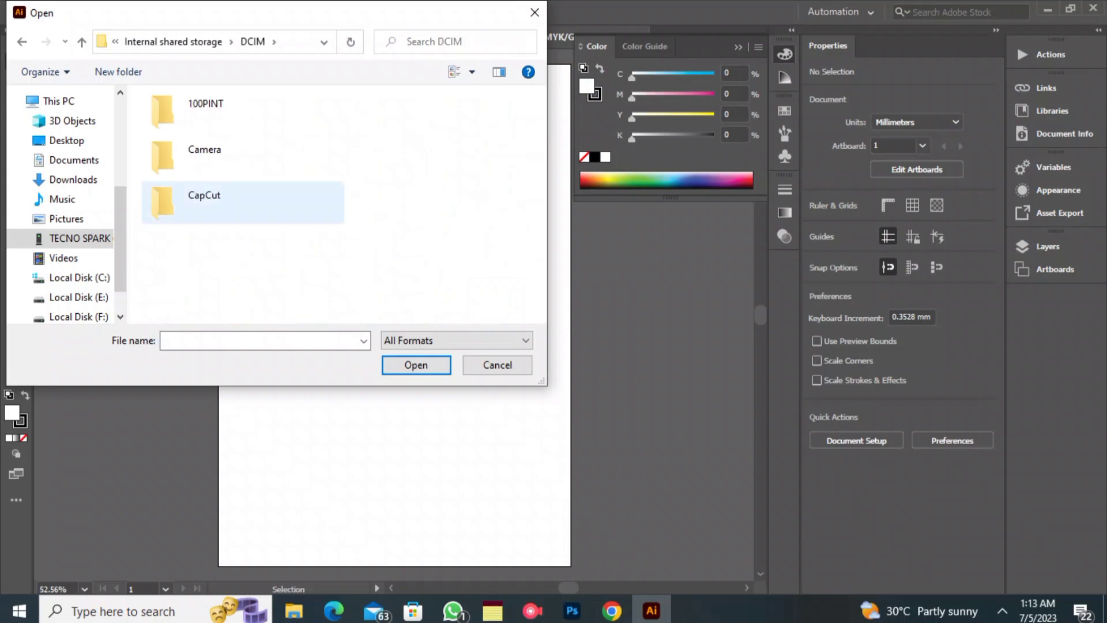
pyautogui.doubleClick(190, 155)
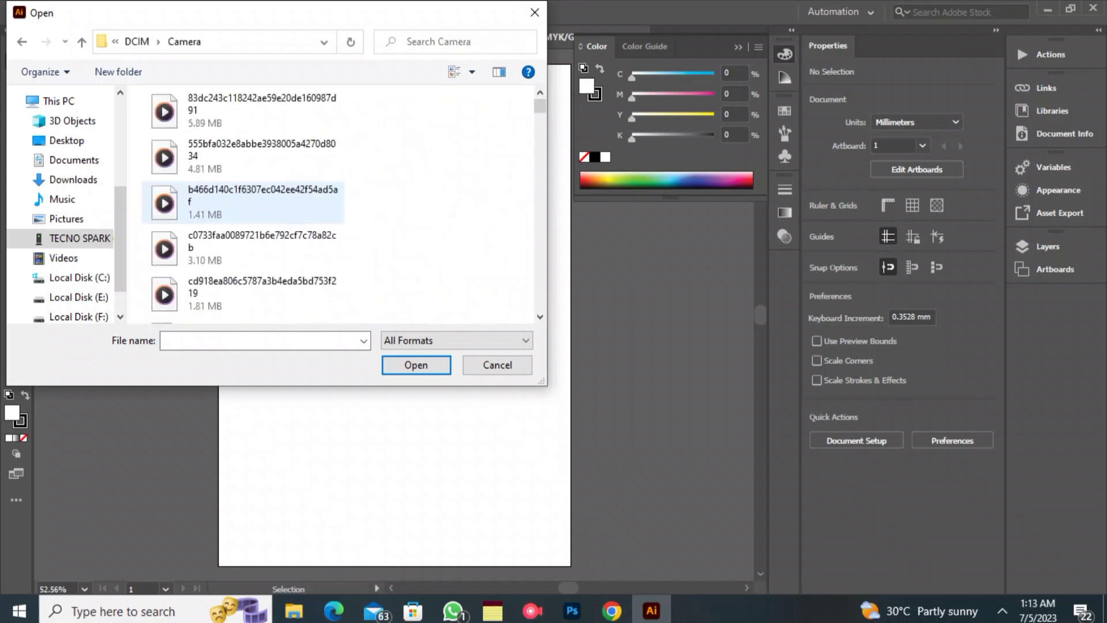
pyautogui.scroll(-15, 242, 196)
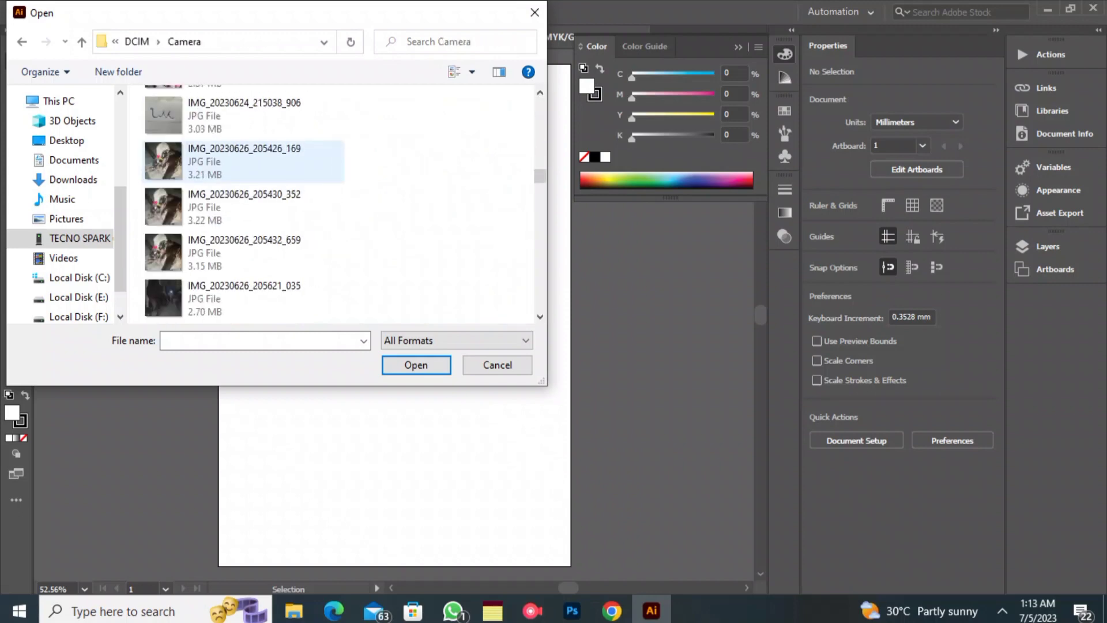
pyautogui.click(245, 116)
pyautogui.click(417, 365)
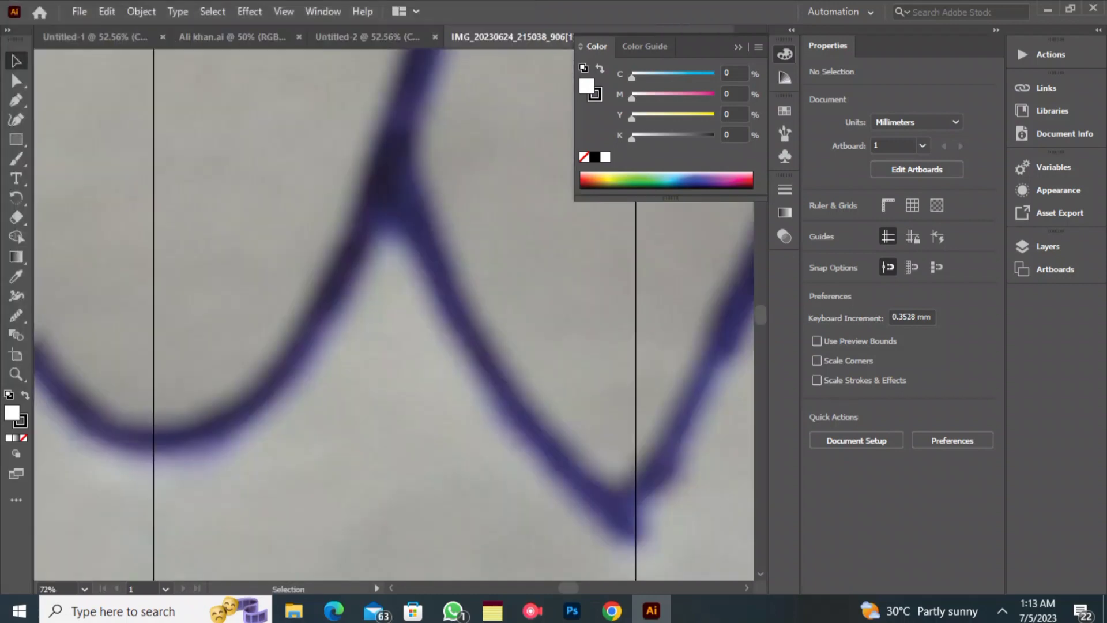
# Delete the opened handwriting photo from its document.
pyautogui.moveTo(346, 375); pyautogui.dragTo(438, 251)
pyautogui.moveTo(346, 375); pyautogui.dragTo(435, 271)
pyautogui.hotkey('ctrl', '-')
pyautogui.hotkey('ctrl', '-')
pyautogui.hotkey('ctrl', '-')
pyautogui.hotkey('ctrl', '-')
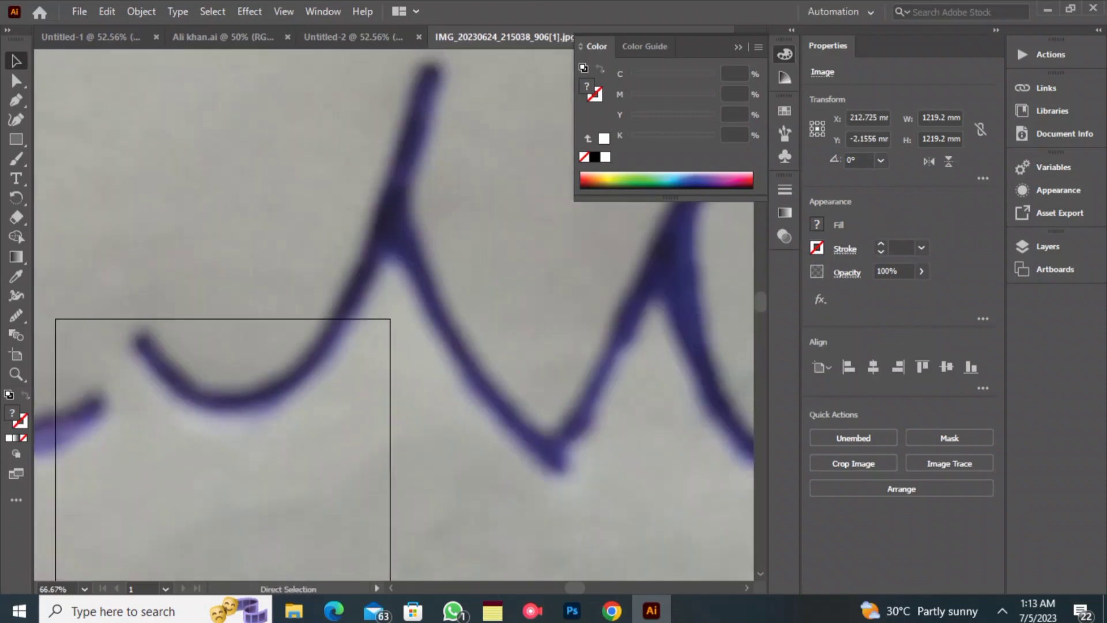
pyautogui.hotkey('ctrl', '-')
pyautogui.hotkey('ctrl', '-')
pyautogui.hotkey('ctrl', '-')
pyautogui.hotkey('ctrl', '-')
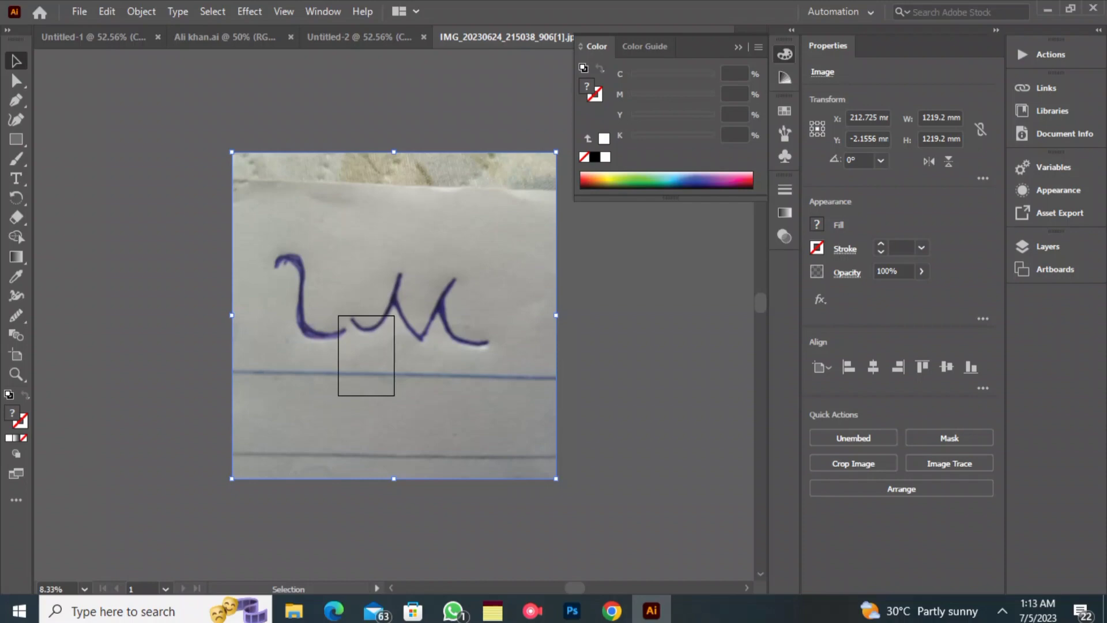
pyautogui.press('Delete')
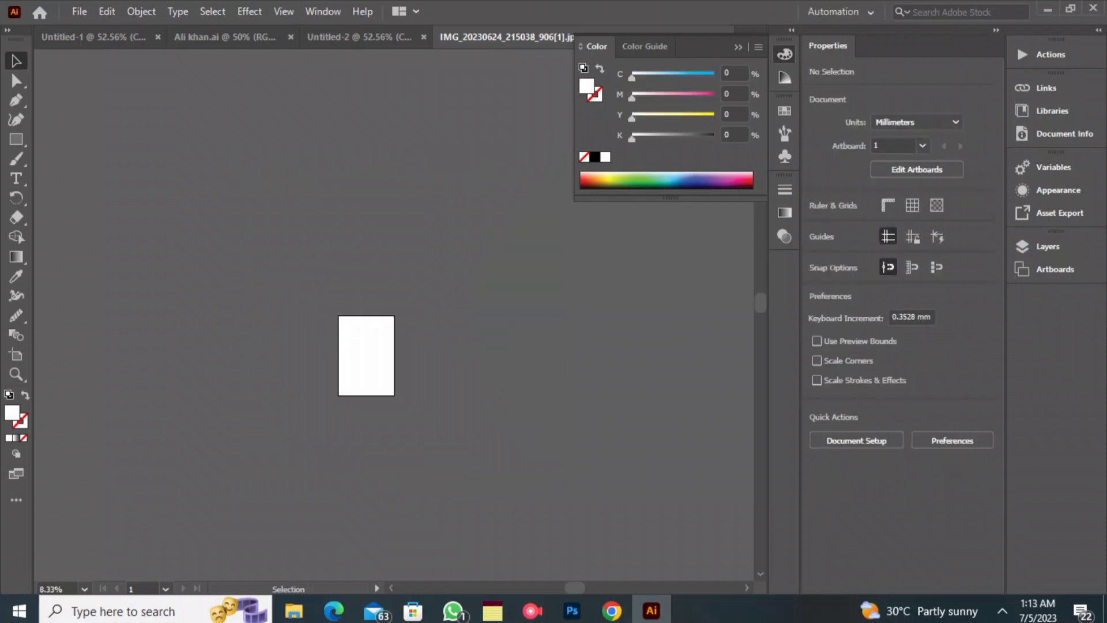
# Start opening another file and browse to the DCIM Camera folder in the TECNO SPARK 6's internal shared storage.
pyautogui.click(79, 12)
pyautogui.click(111, 66)
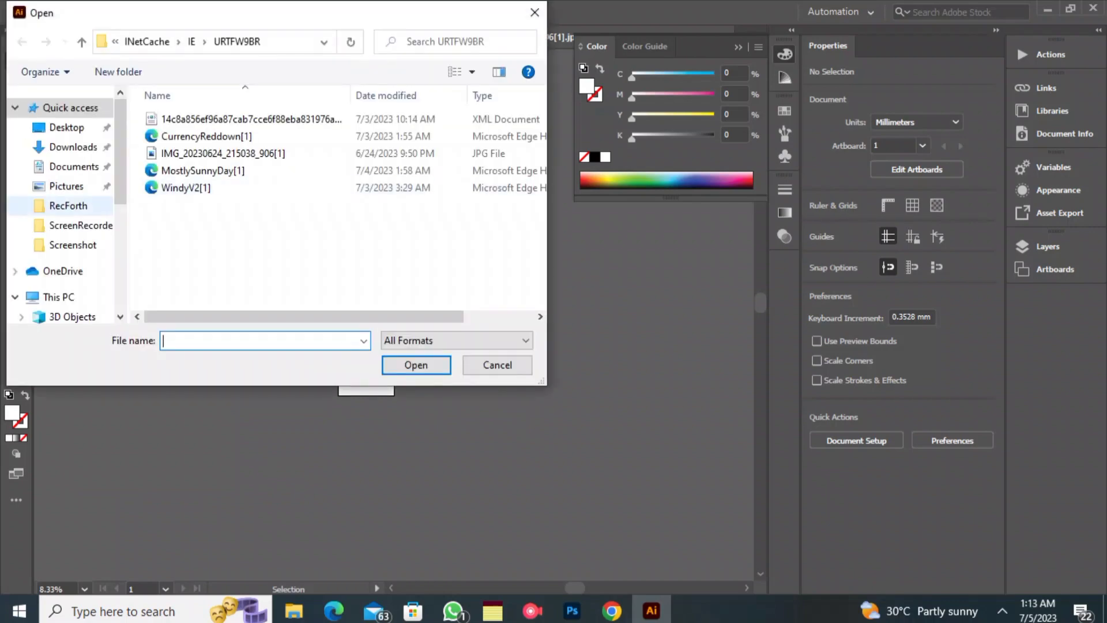
pyautogui.scroll(-3, 66, 205)
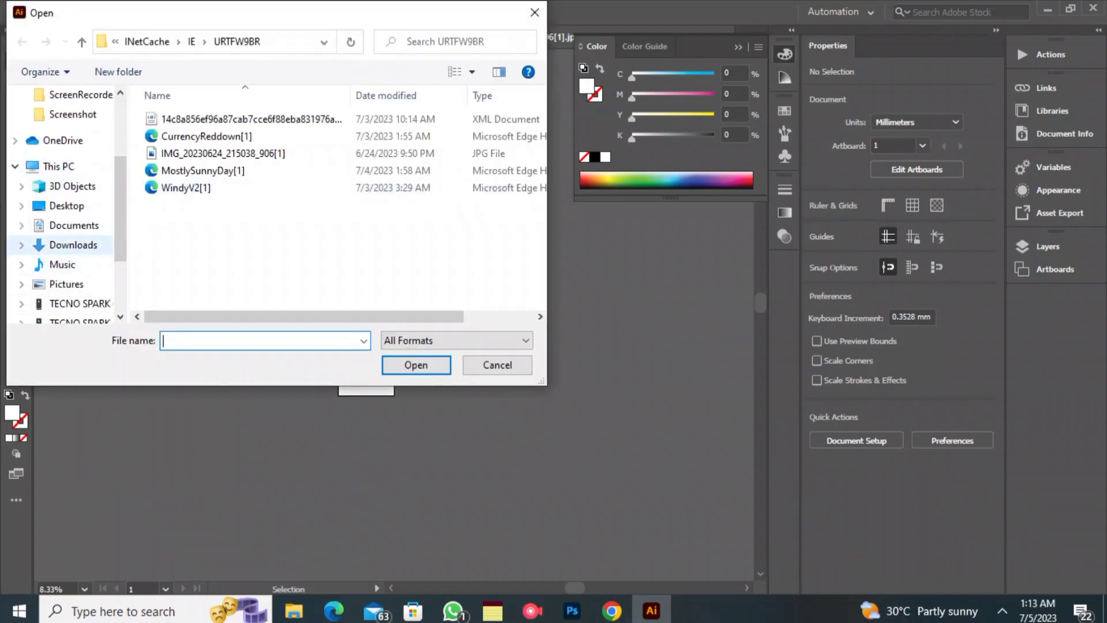
pyautogui.scroll(-1, 67, 206)
pyautogui.click(80, 284)
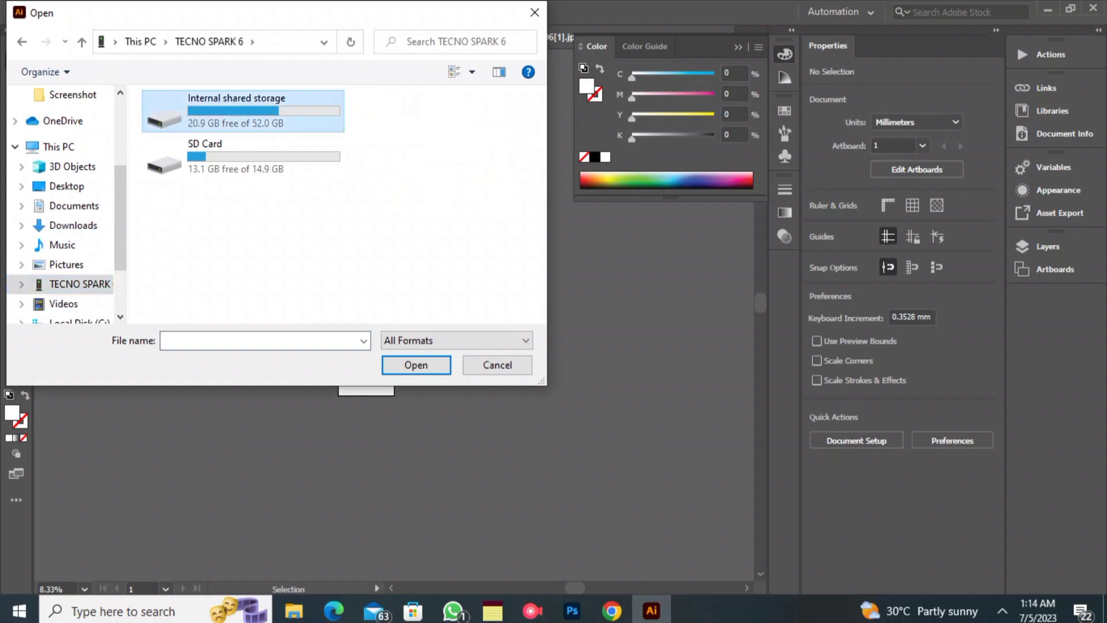
pyautogui.doubleClick(243, 109)
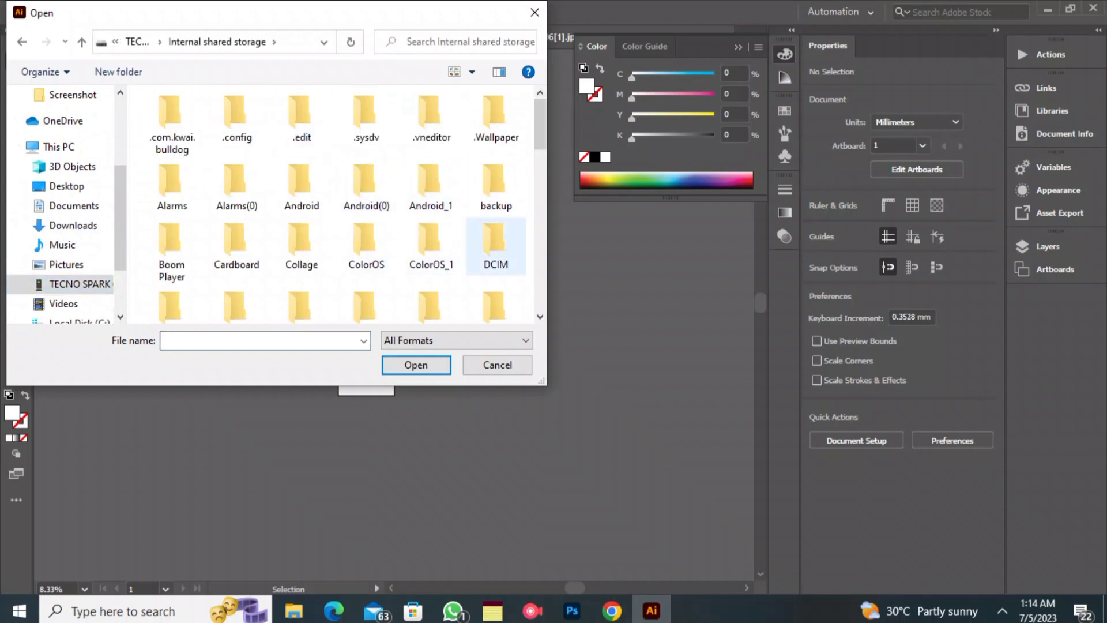
pyautogui.doubleClick(496, 247)
pyautogui.doubleClick(204, 155)
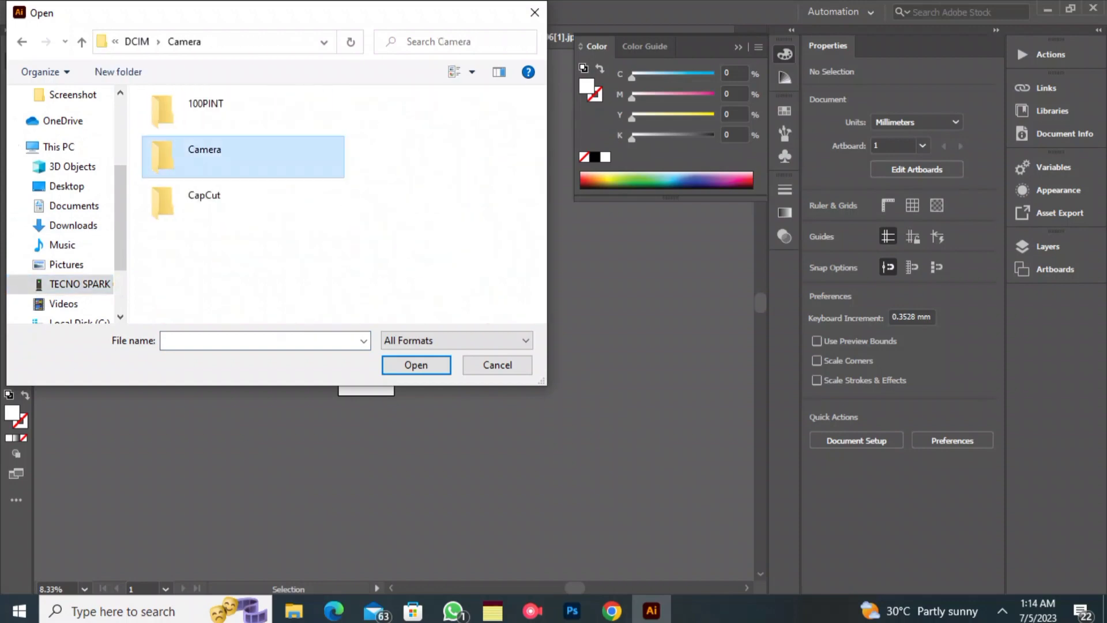
# Find the photo IMG_20230705_125705_918 in the Camera folder and open it.
pyautogui.scroll(-10, 242, 207)
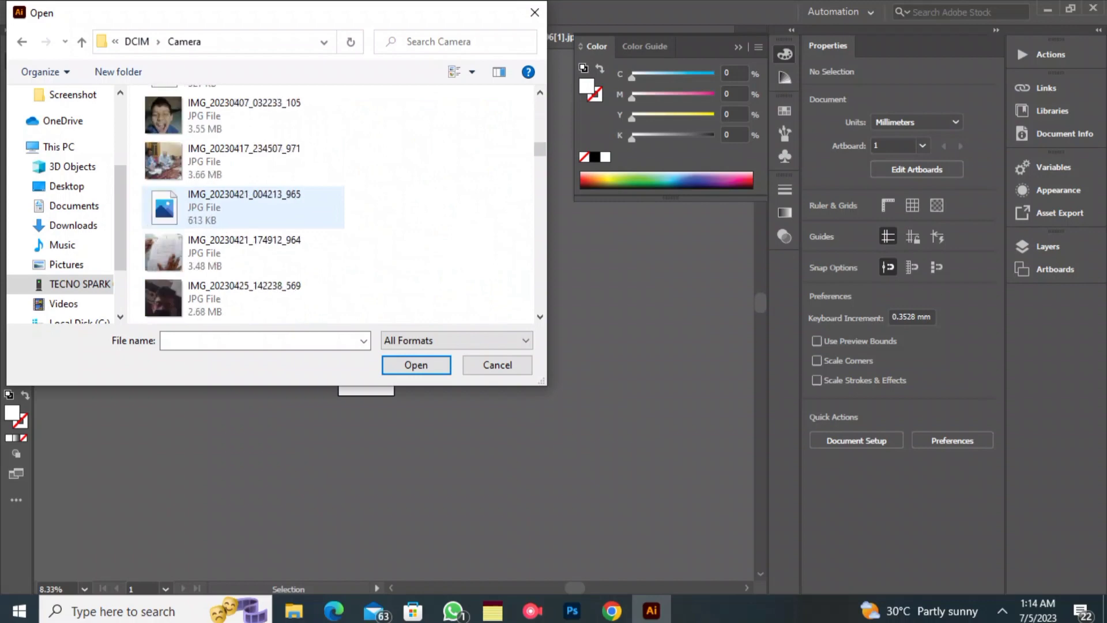
pyautogui.scroll(-5, 242, 206)
pyautogui.scroll(-5, 242, 207)
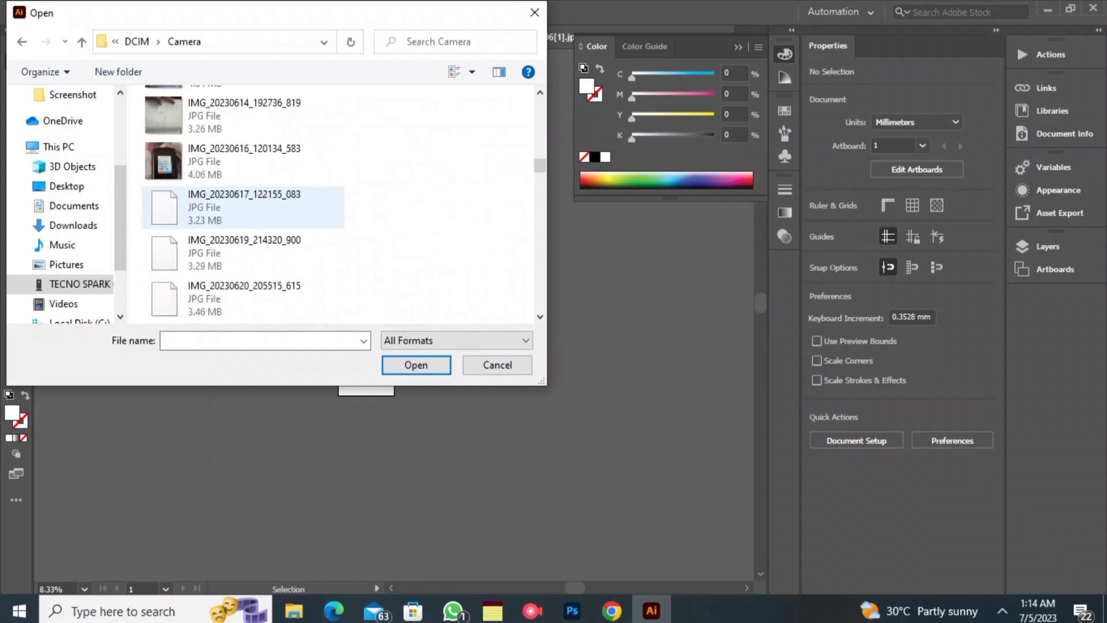
pyautogui.scroll(-8, 242, 207)
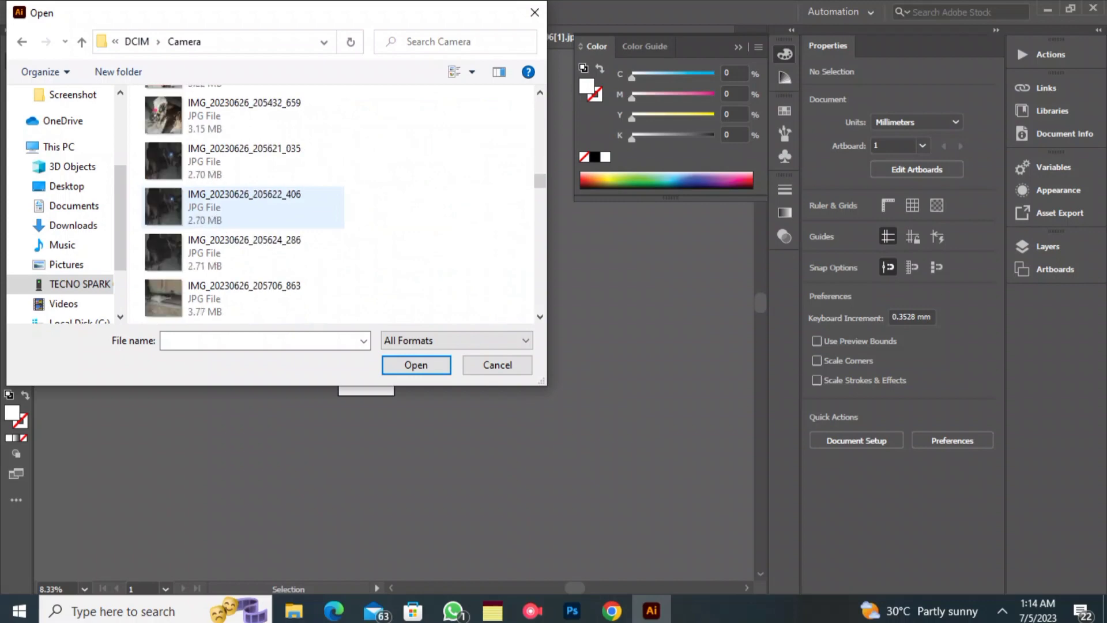
pyautogui.scroll(-8, 242, 206)
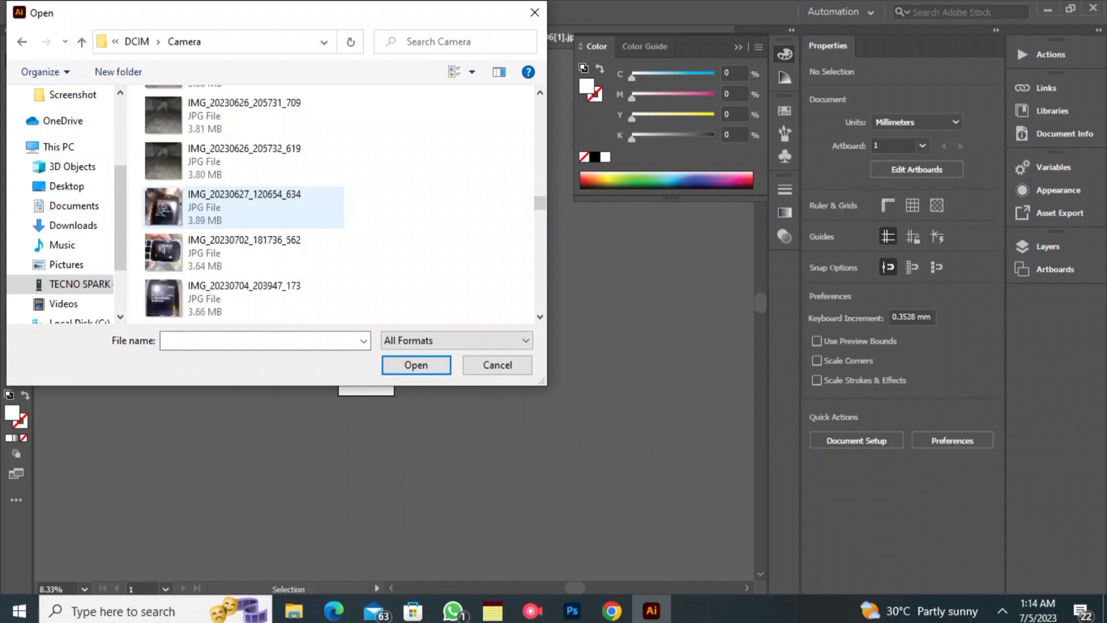
pyautogui.click(242, 253)
pyautogui.press('Return')
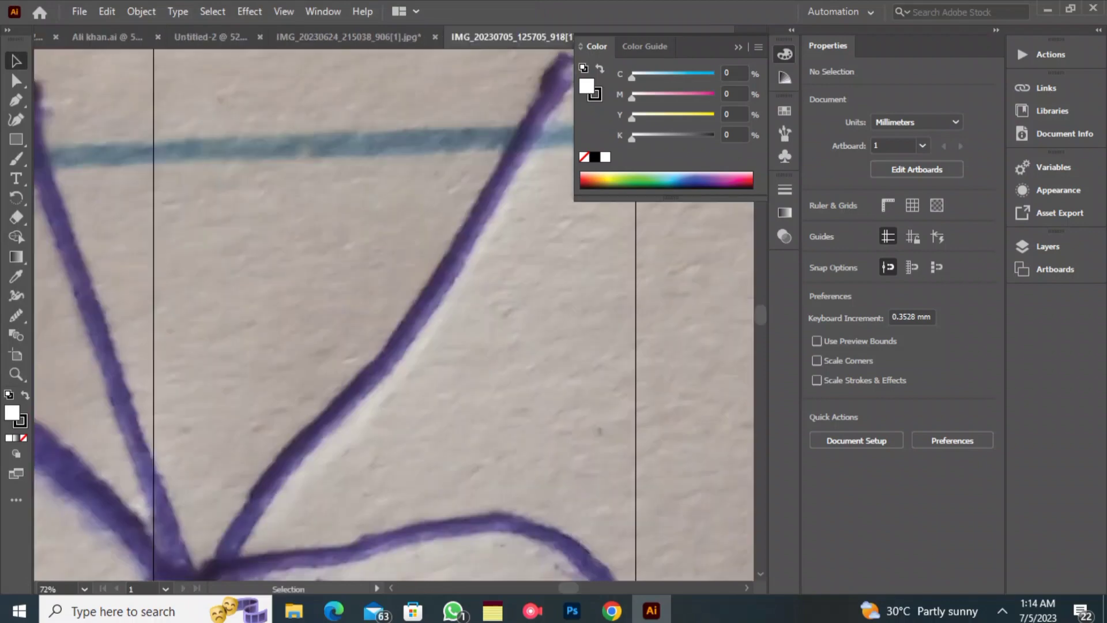
# Scale the AK handwriting photo down to about 138 mm square and move it onto the artboard.
pyautogui.hotkey('ctrl', '-')
pyautogui.hotkey('ctrl', '-')
pyautogui.hotkey('ctrl', '-')
pyautogui.hotkey('ctrl', '-')
pyautogui.hotkey('ctrl', '-')
pyautogui.hotkey('ctrl', '-')
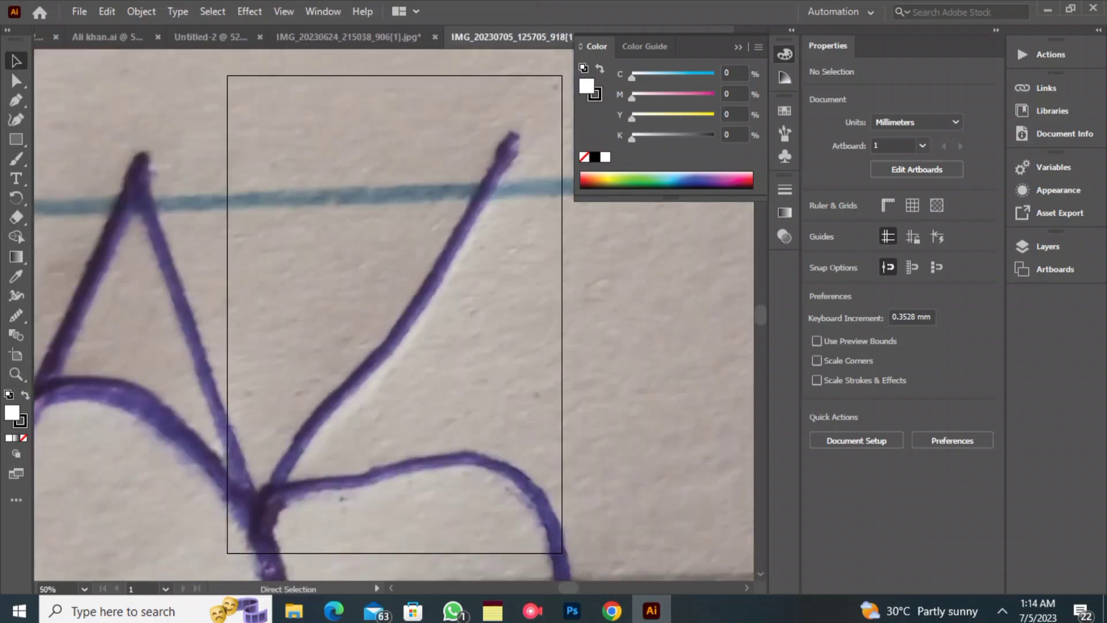
pyautogui.hotkey('ctrl', '-')
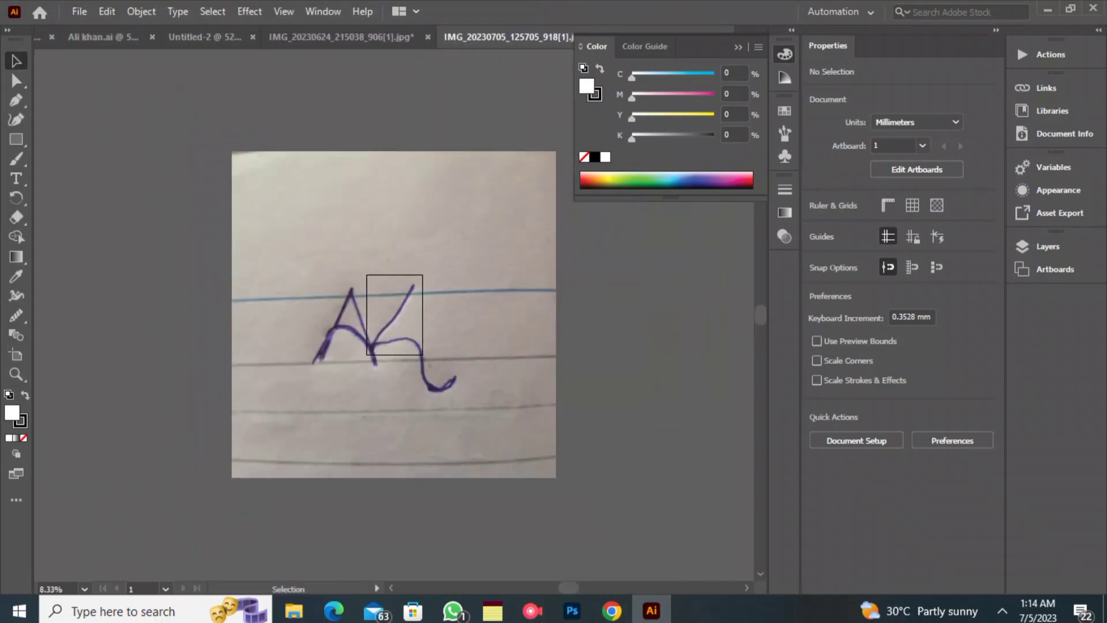
pyautogui.hotkey('ctrl', 'a')
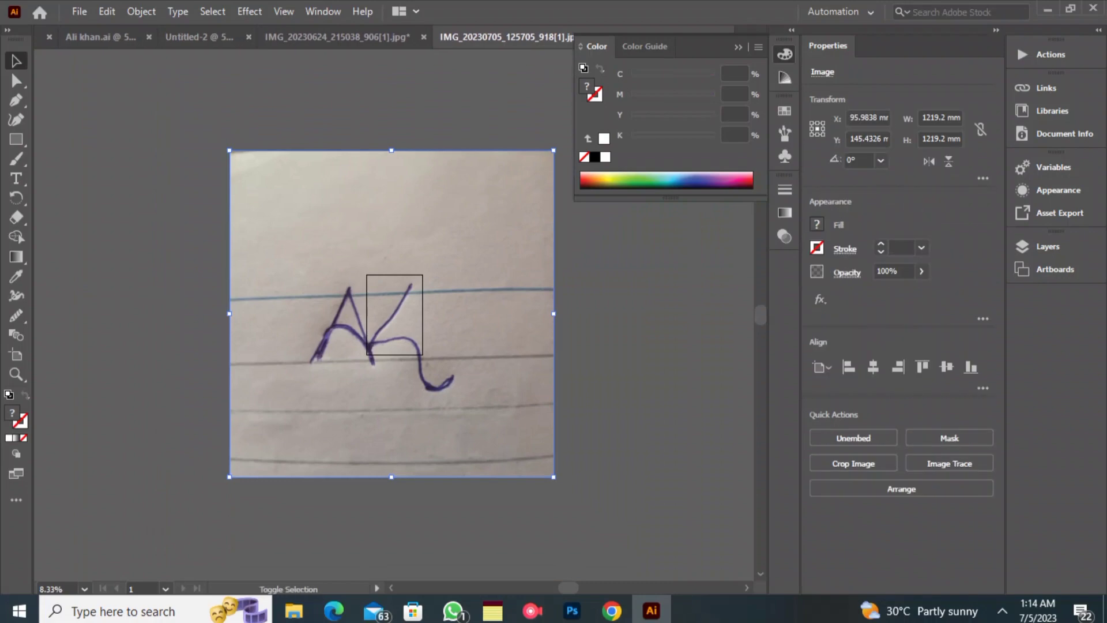
pyautogui.moveTo(229, 151); pyautogui.dragTo(453, 376)
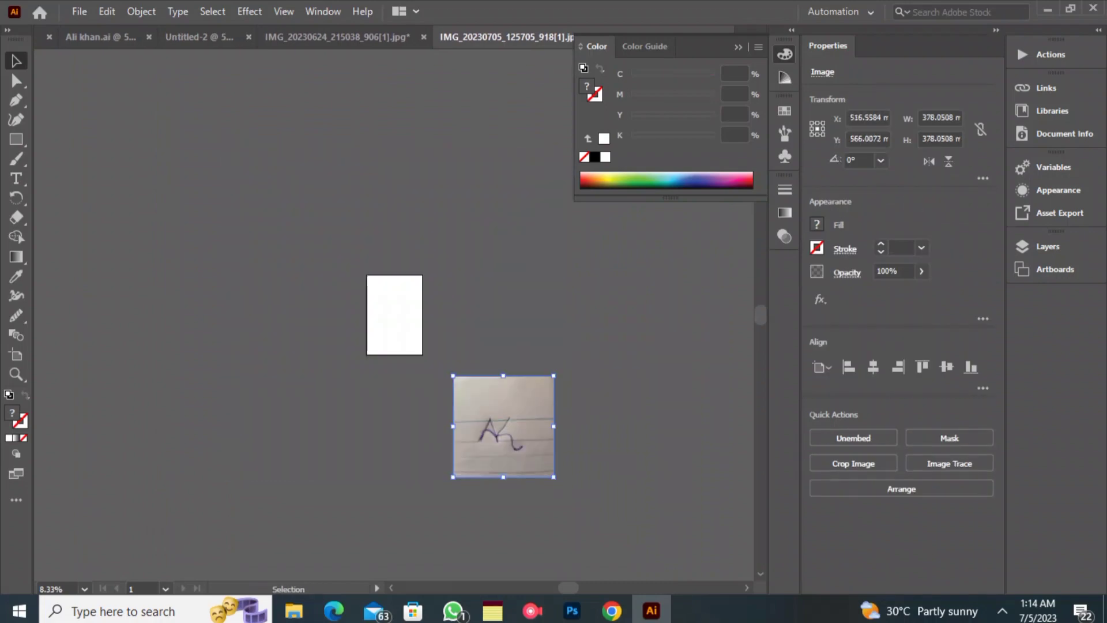
pyautogui.moveTo(499, 424); pyautogui.dragTo(388, 306)
pyautogui.moveTo(343, 259); pyautogui.dragTo(396, 316)
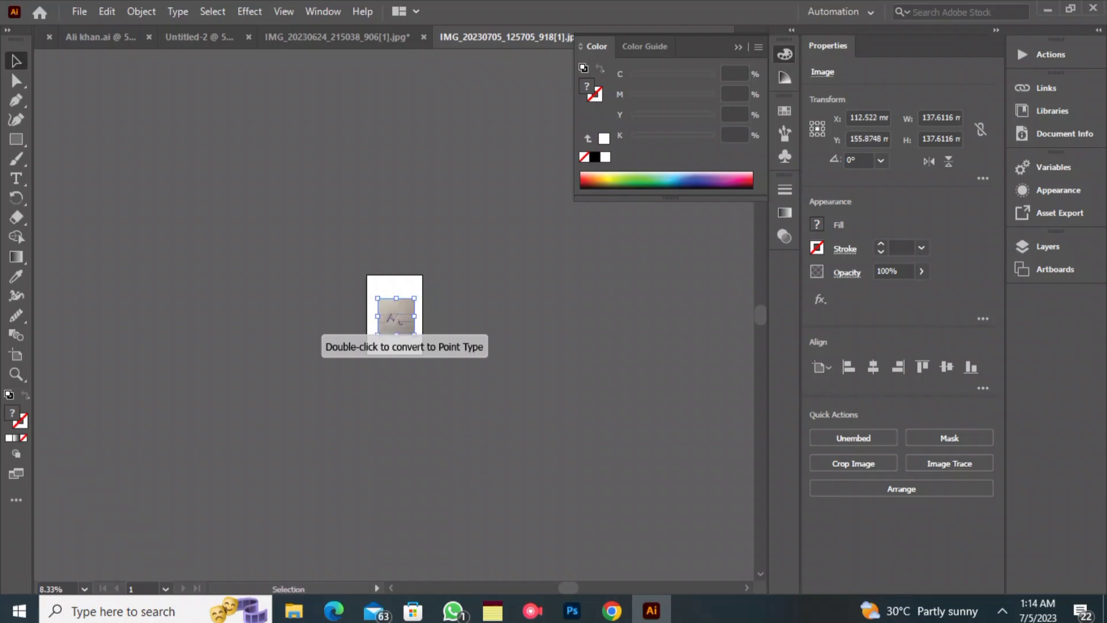
pyautogui.click(462, 323)
# Stretch the photo to about 209 × 194 mm across the artboard's upper part and lock it.
pyautogui.hotkey('ctrl', '0')
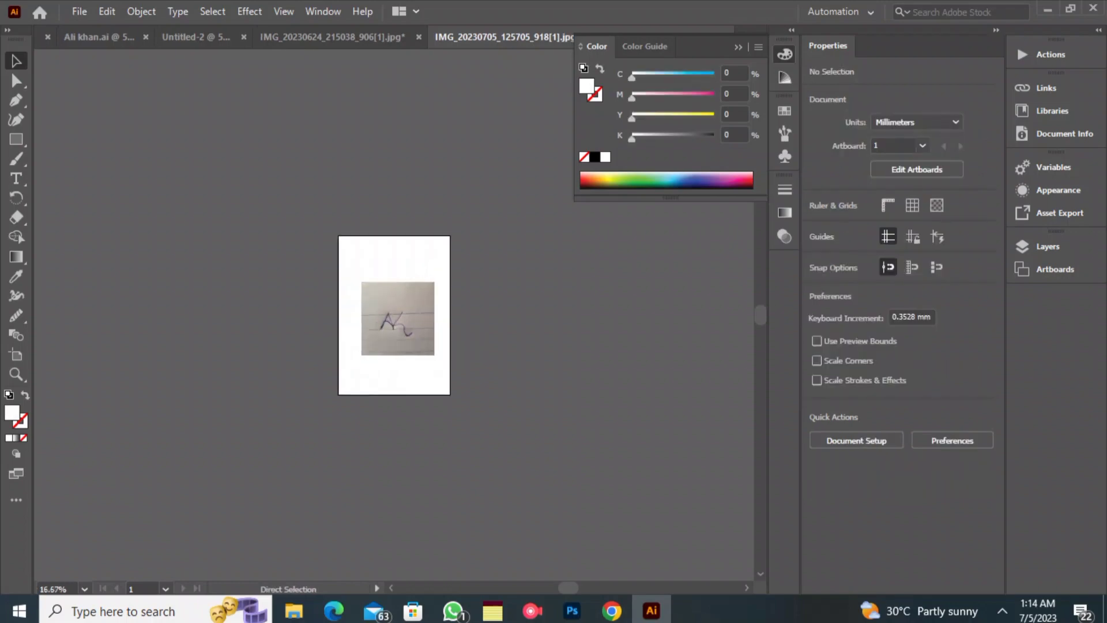
pyautogui.moveTo(406, 326); pyautogui.dragTo(365, 202)
pyautogui.moveTo(365, 203); pyautogui.dragTo(337, 186)
pyautogui.moveTo(447, 297); pyautogui.dragTo(561, 387)
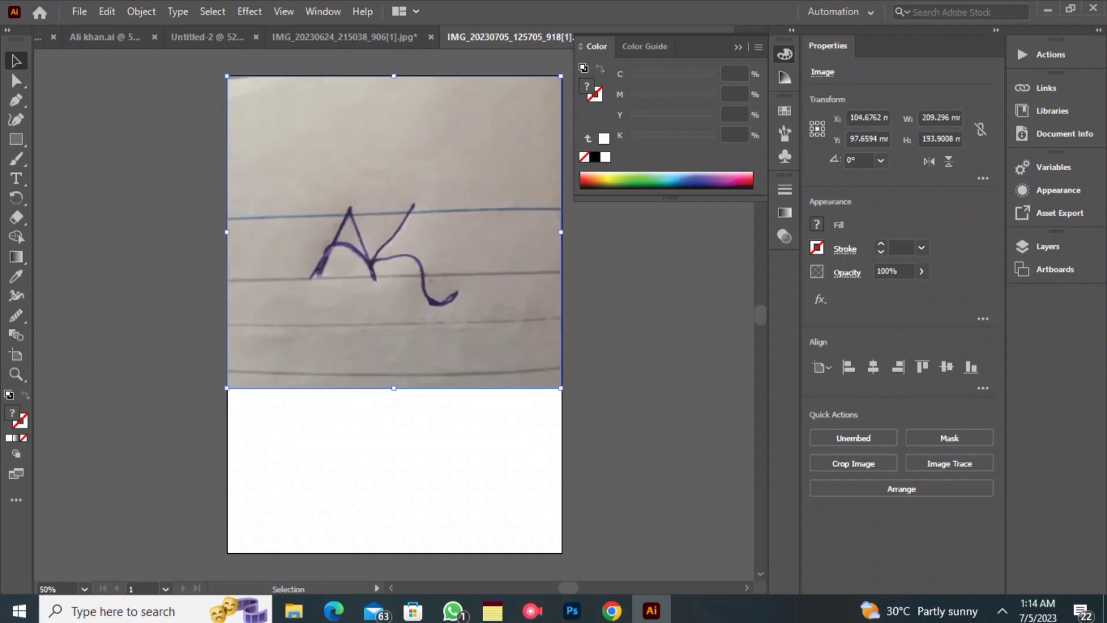
pyautogui.press('a')
pyautogui.hotkey('ctrl', '2')
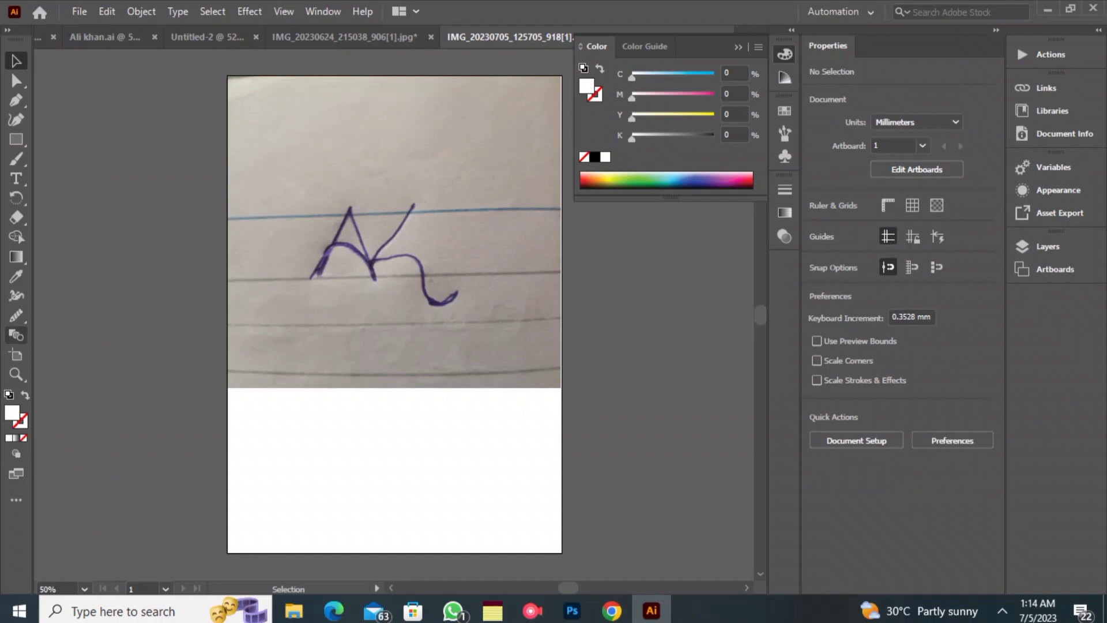
# Draw a black rectangle about 218 × 306 mm covering the whole artboard and send it behind the photo.
pyautogui.click(17, 139)
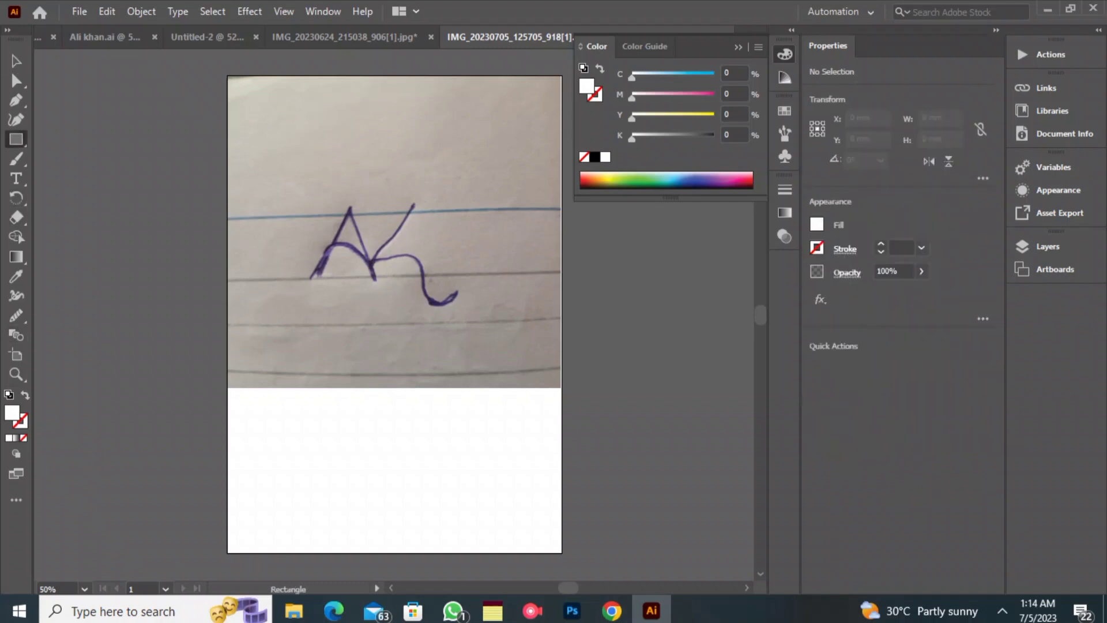
pyautogui.moveTo(222, 68)
pyautogui.mouseDown()
pyautogui.moveTo(412, 204)
pyautogui.moveTo(526, 554)
pyautogui.moveTo(571, 560)
pyautogui.mouseUp()
pyautogui.rightClick(451, 450)
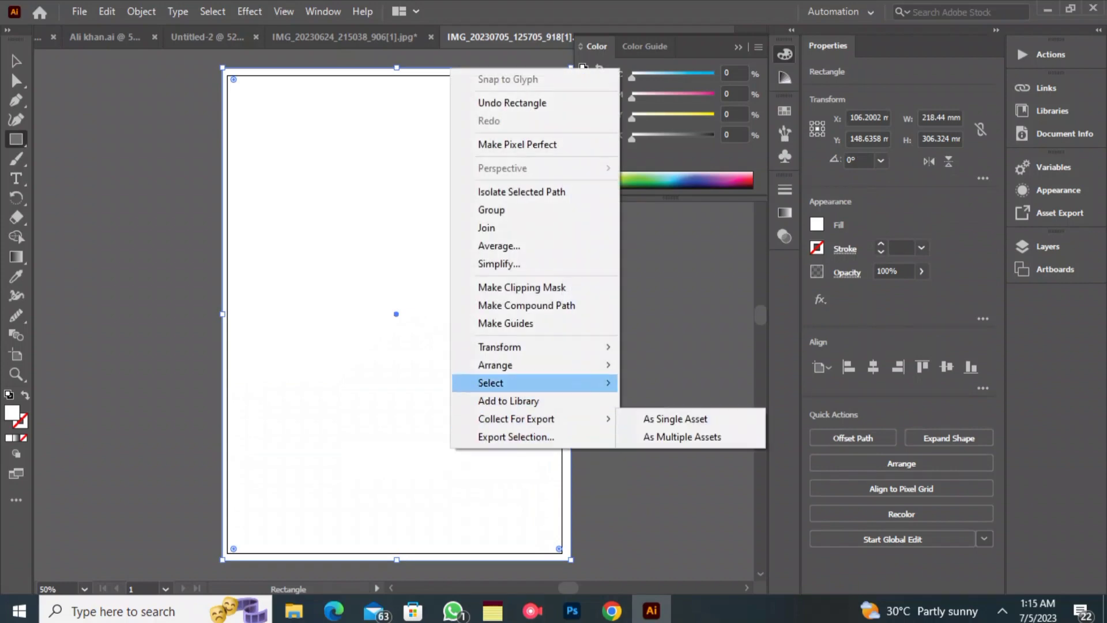
pyautogui.click(669, 419)
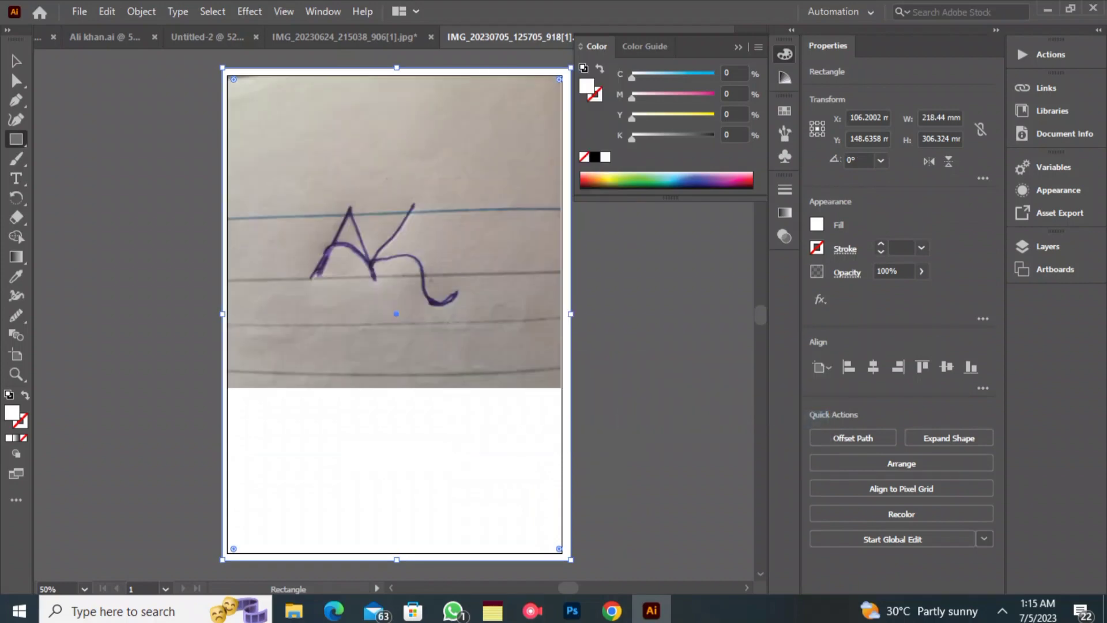
pyautogui.click(595, 157)
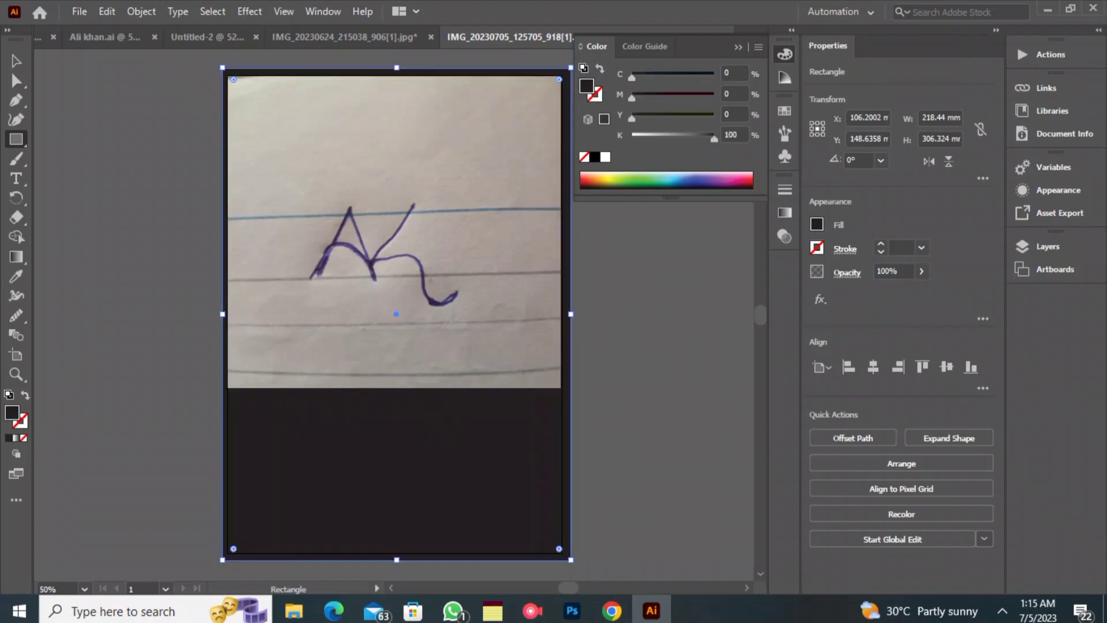
# Activate the Pen tool and set the fill to none and the stroke to white.
pyautogui.press('p')
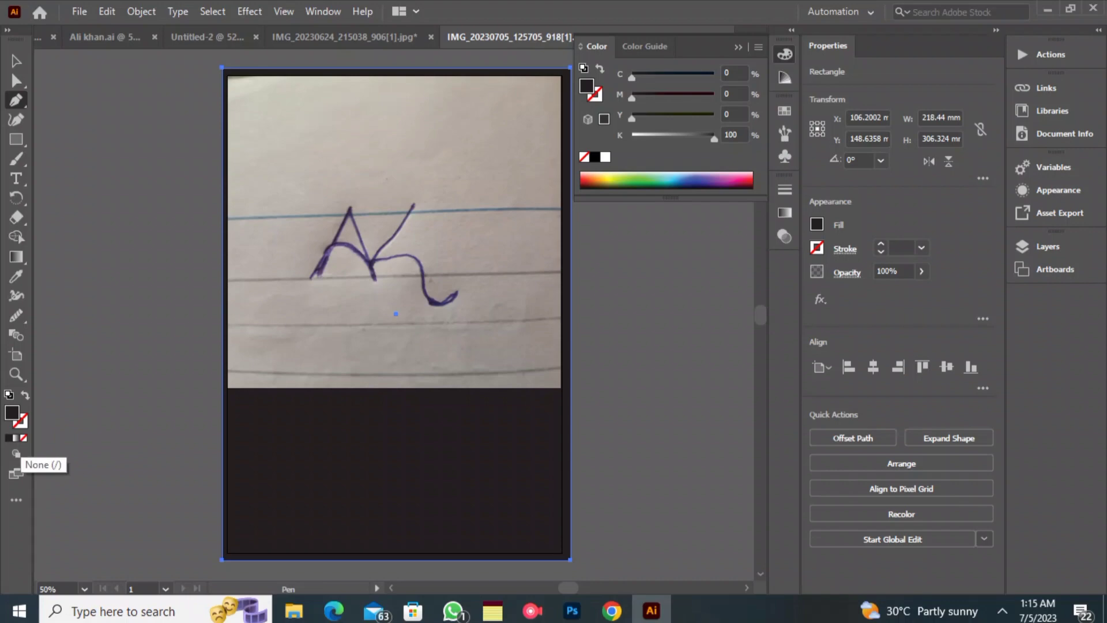
pyautogui.click(23, 437)
pyautogui.press('d')
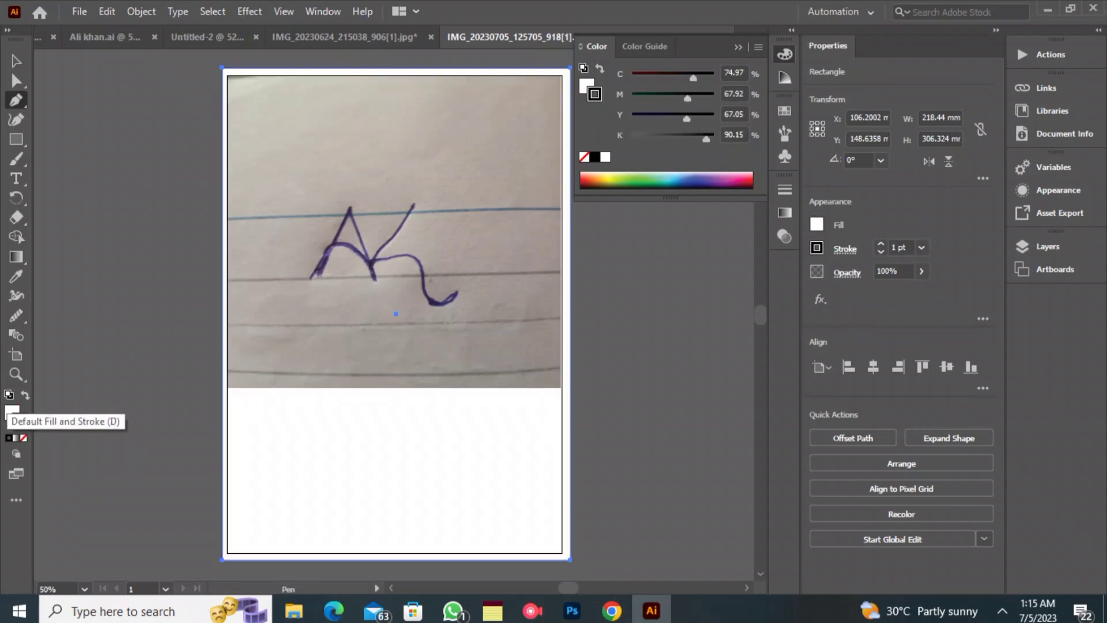
pyautogui.hotkey('shift', 'x')
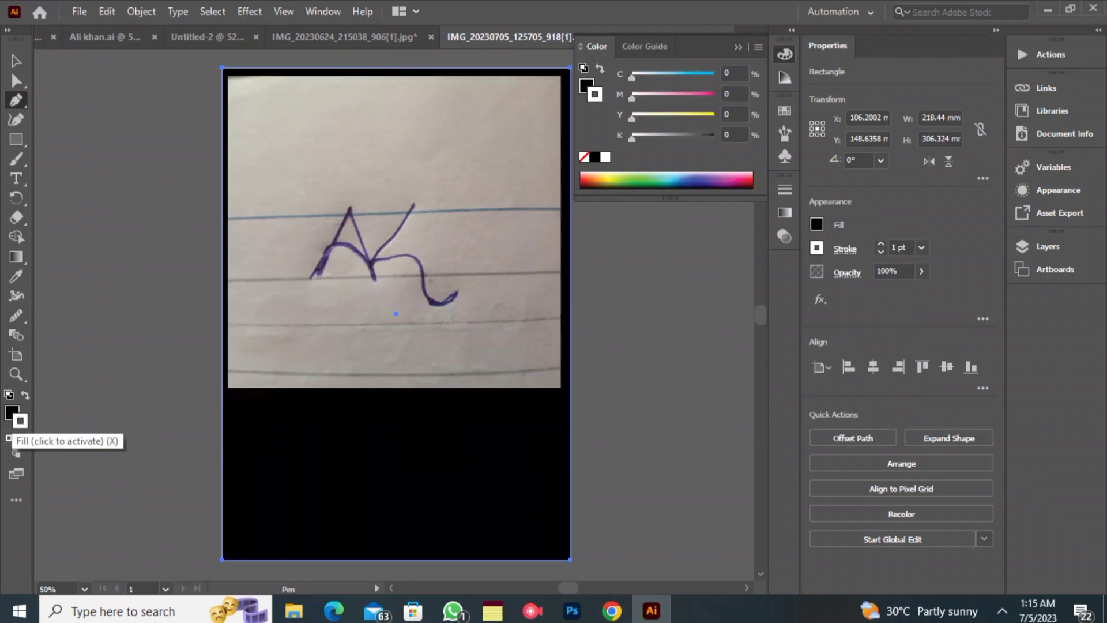
pyautogui.press('/')
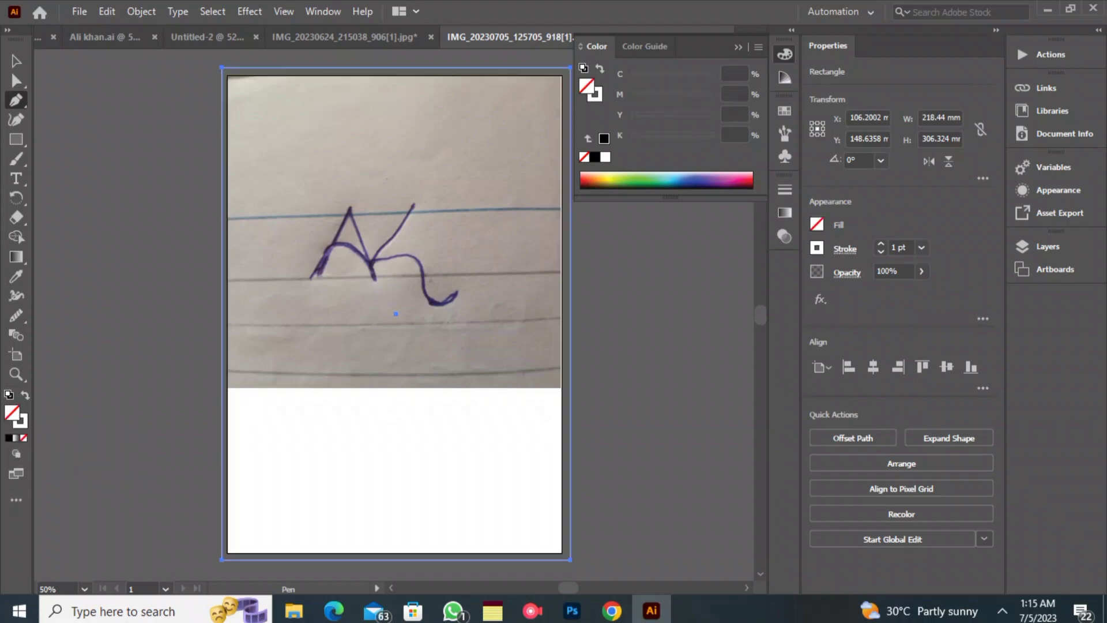
# Restore the background rectangle's black fill and trace the A's two outer strokes as a path without fill.
pyautogui.click(10, 438)
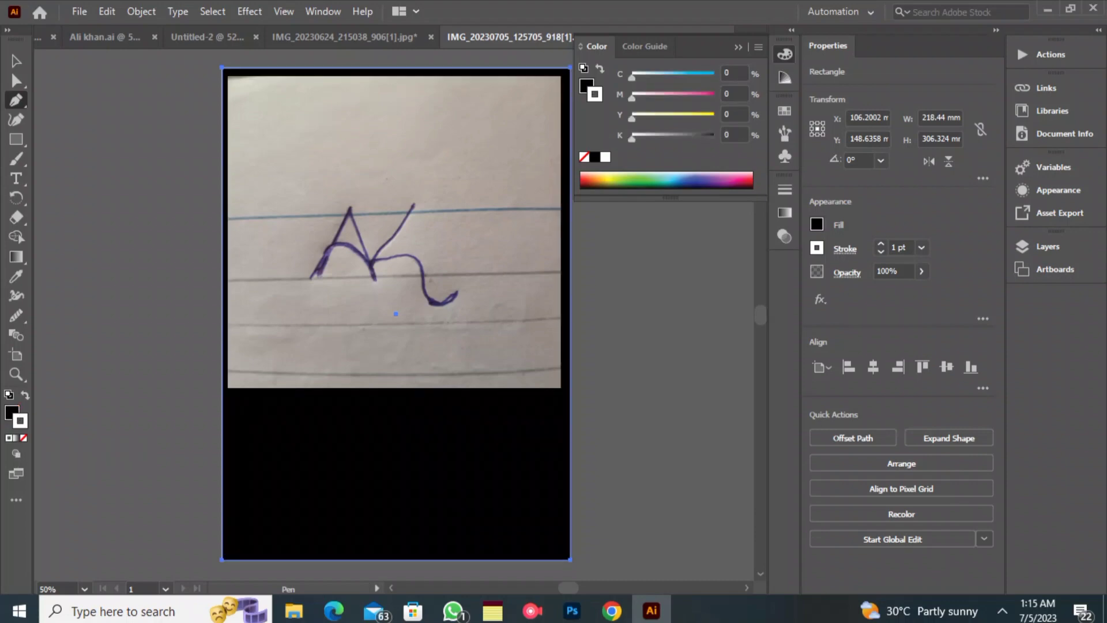
pyautogui.click(317, 275)
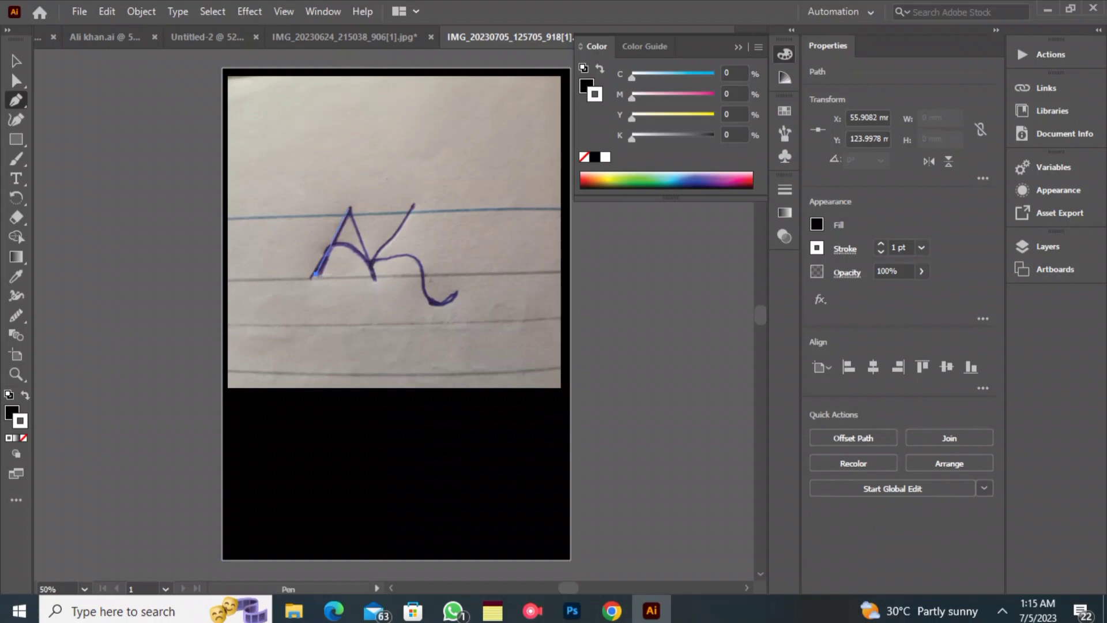
pyautogui.click(349, 208)
pyautogui.click(375, 279)
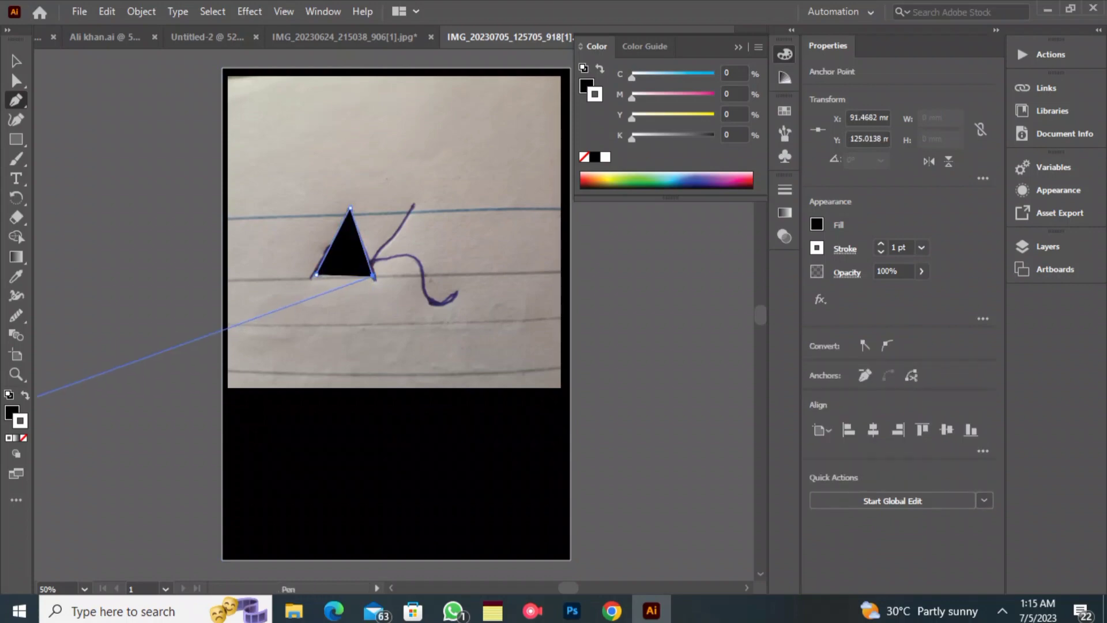
pyautogui.press('x')
pyautogui.click(24, 437)
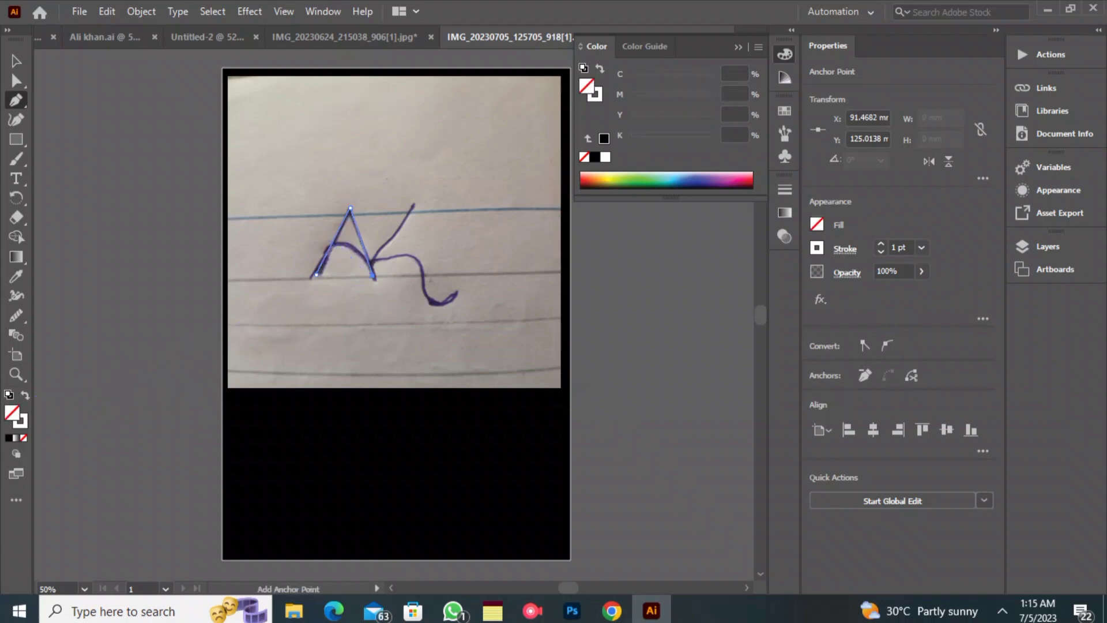
# Continue the A path with a curved crossbar along the handwriting and close it at the starting point of the first leg.
pyautogui.click(332, 243)
pyautogui.click(332, 243)
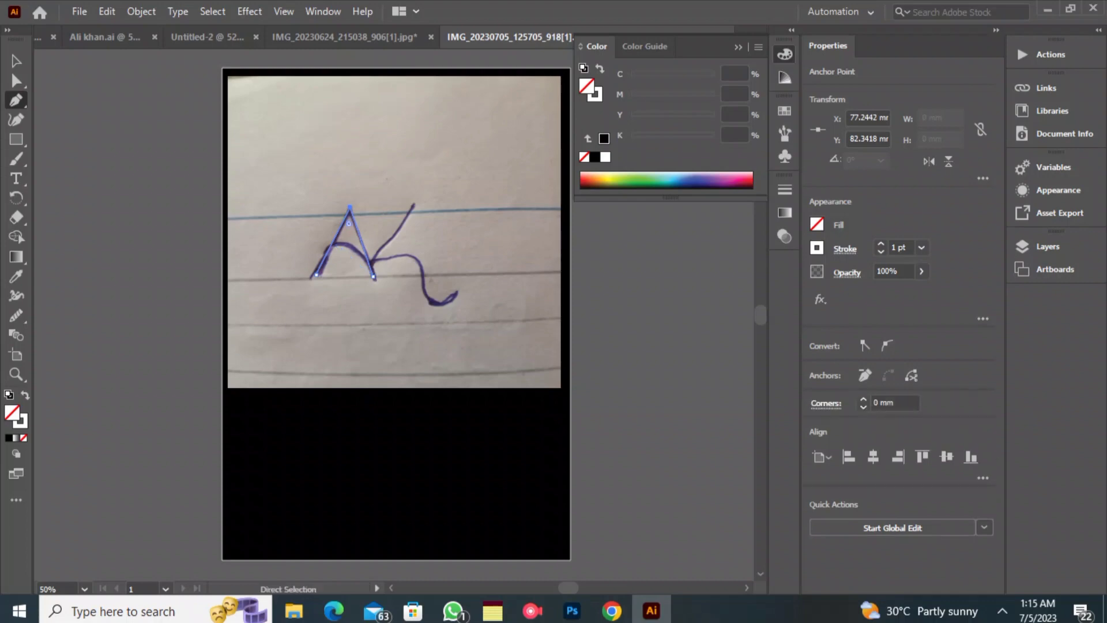
pyautogui.hotkey('ctrl', '+')
pyautogui.hotkey('ctrl', '+')
pyautogui.hotkey('ctrl', '+')
pyautogui.scroll(-5, 323, 243)
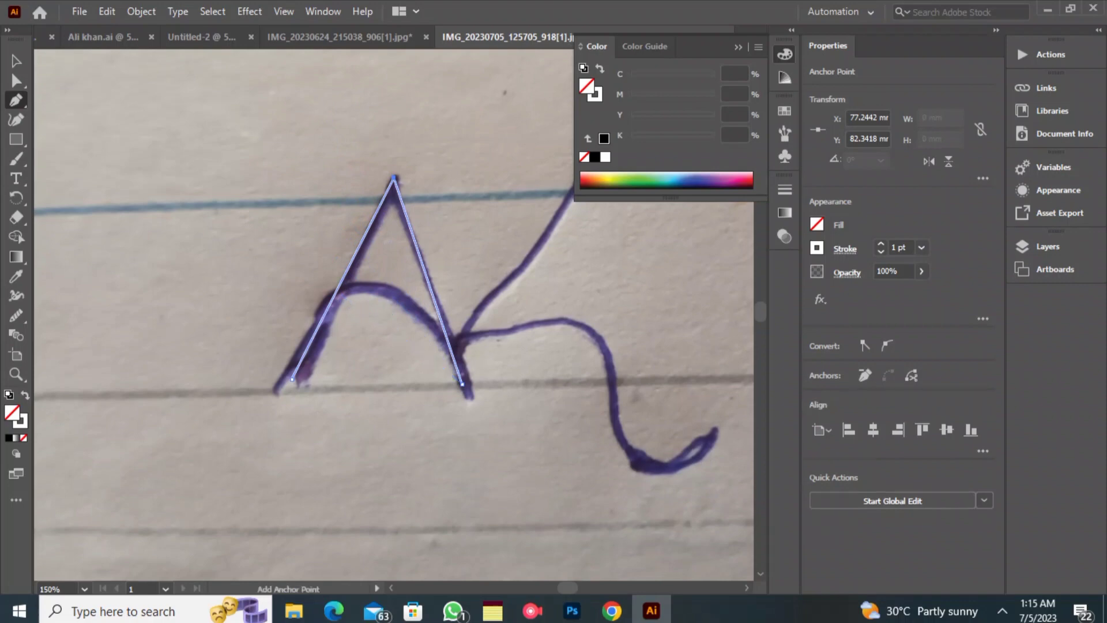
pyautogui.moveTo(340, 293); pyautogui.dragTo(274, 330)
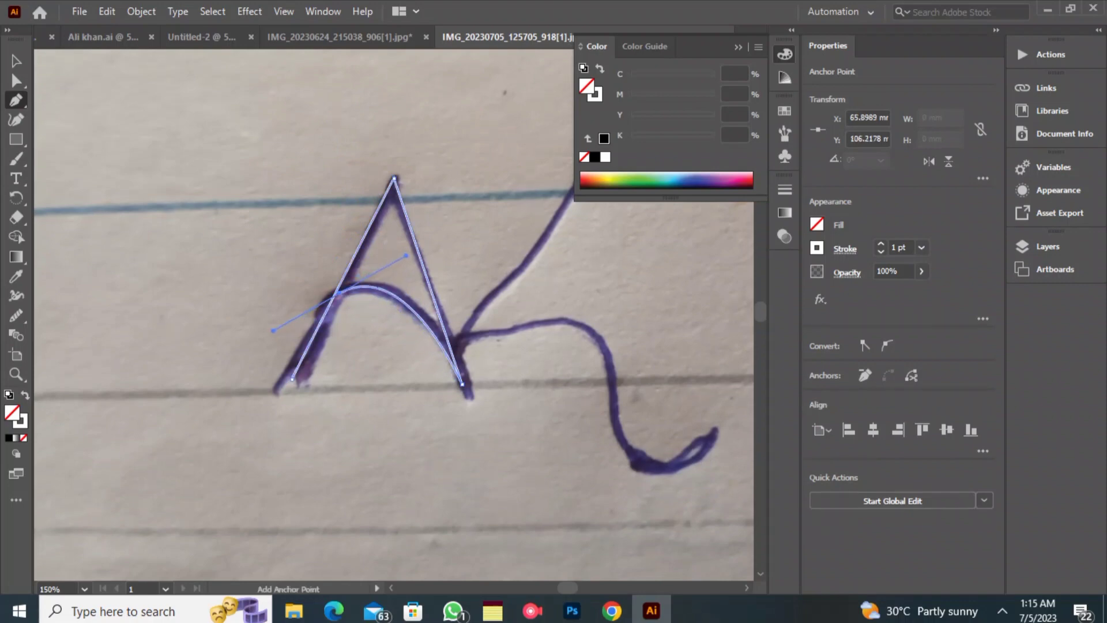
pyautogui.click(340, 293)
pyautogui.click(292, 379)
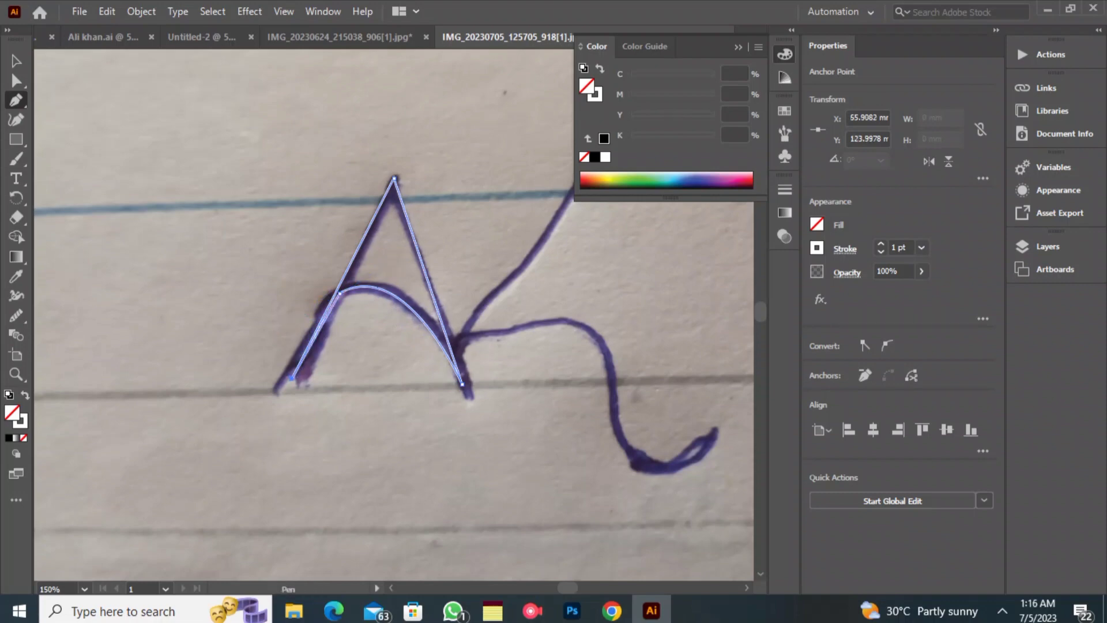
# Trace the K with the Pen tool from its upper tip to the junction and along the curved tail to its end.
pyautogui.scroll(-1, 394, 315)
pyautogui.scroll(3, 394, 315)
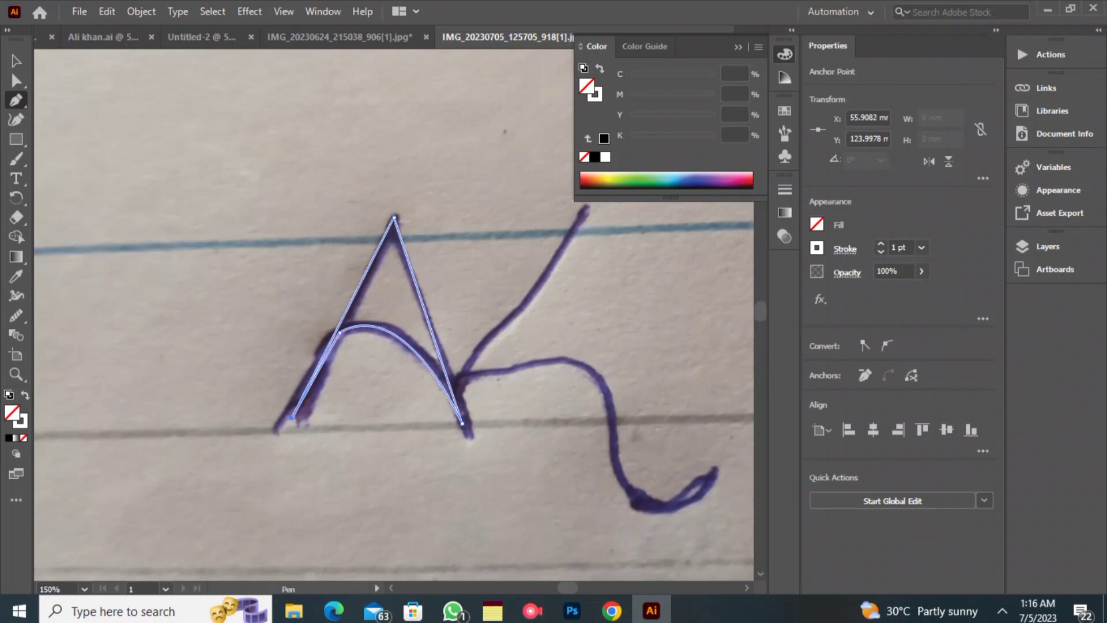
pyautogui.click(584, 208)
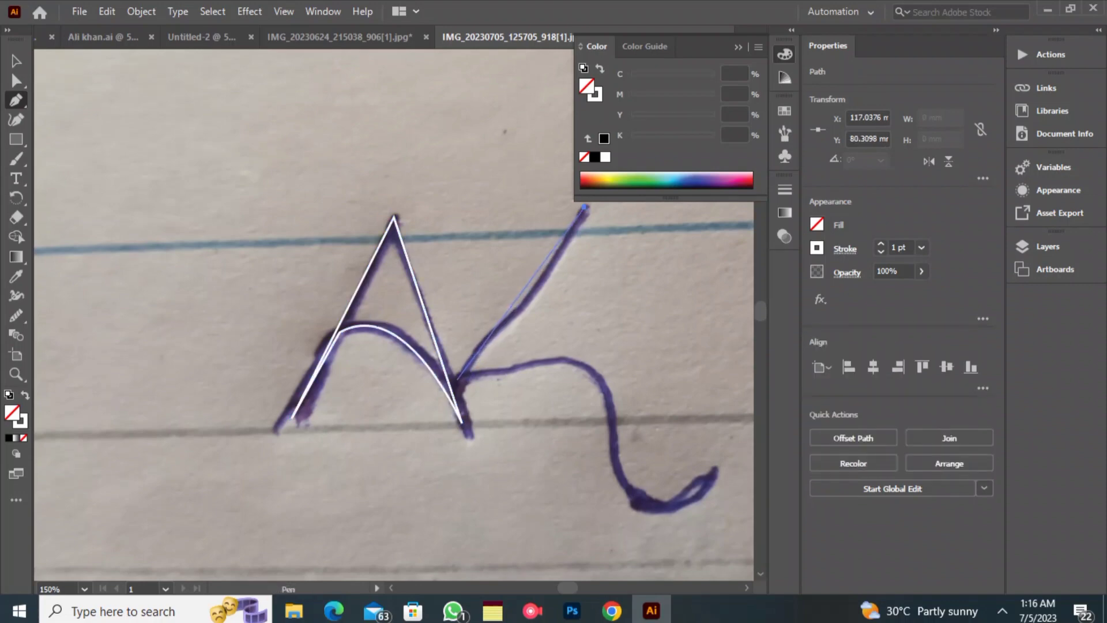
pyautogui.click(457, 379)
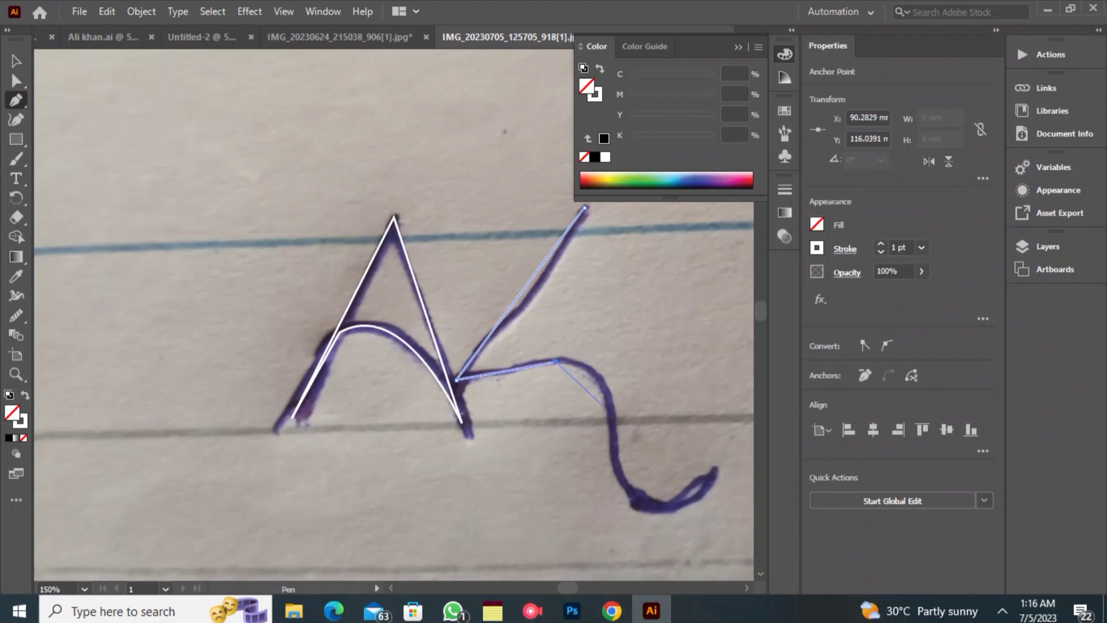
pyautogui.moveTo(556, 361)
pyautogui.mouseDown()
pyautogui.moveTo(616, 444)
pyautogui.moveTo(626, 548)
pyautogui.moveTo(614, 567)
pyautogui.mouseUp()
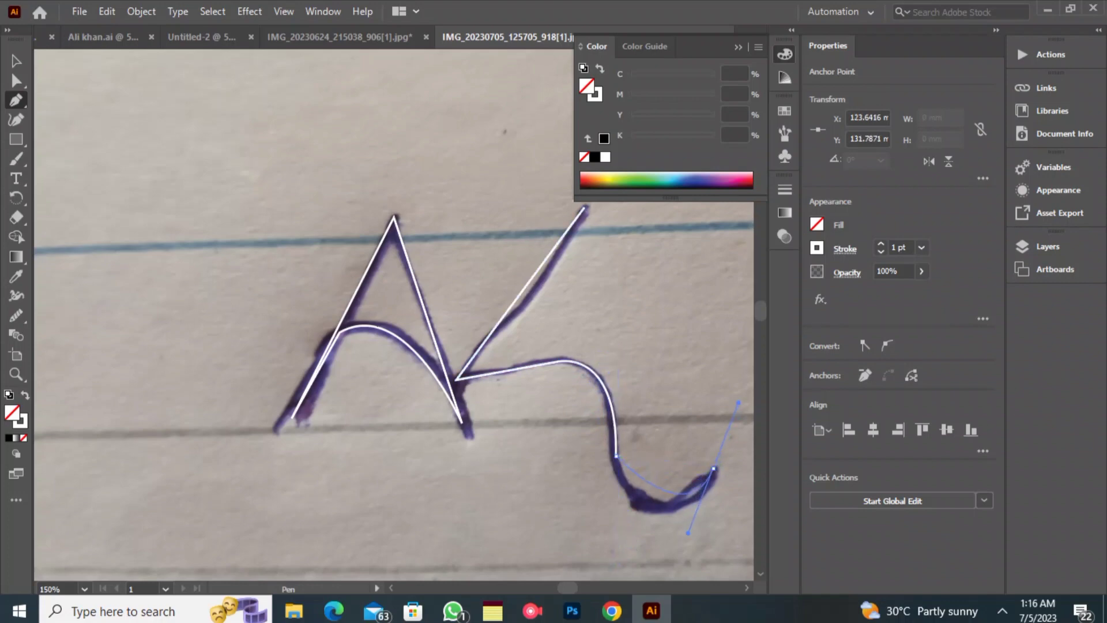
pyautogui.moveTo(739, 403); pyautogui.dragTo(515, 385)
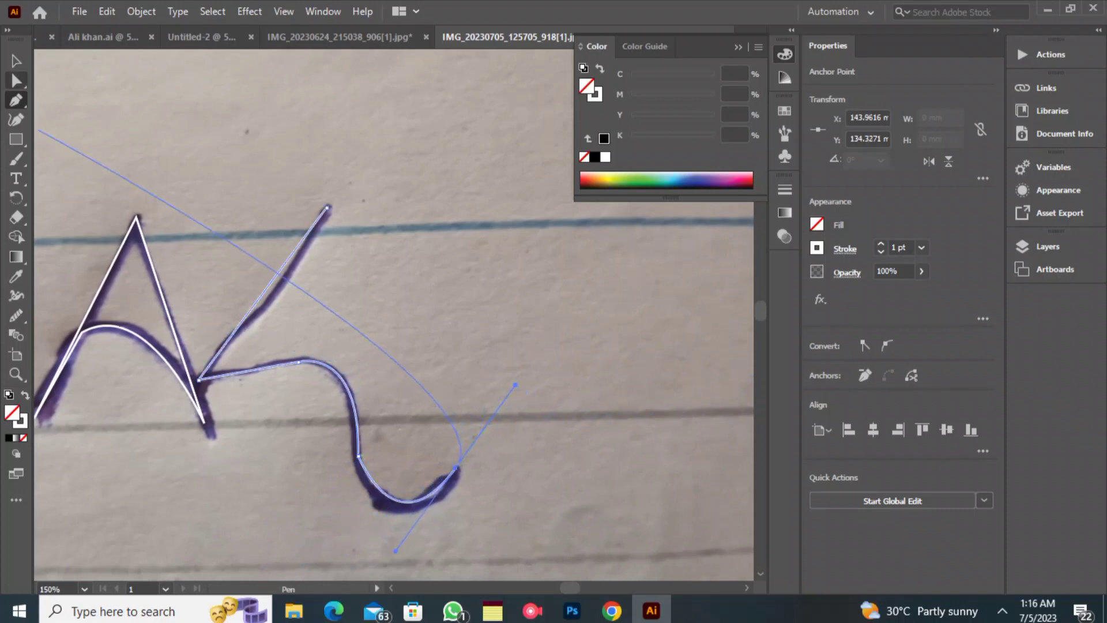
# Smooth the K path along its curved tail and around the corner where it meets the A.
pyautogui.click(16, 60)
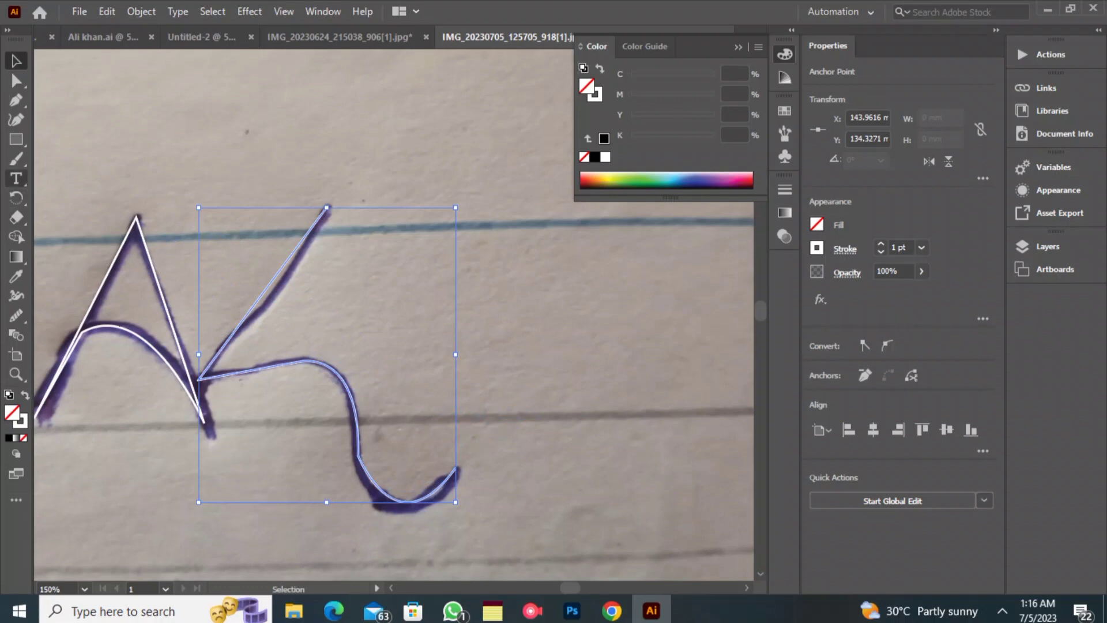
pyautogui.click(16, 315)
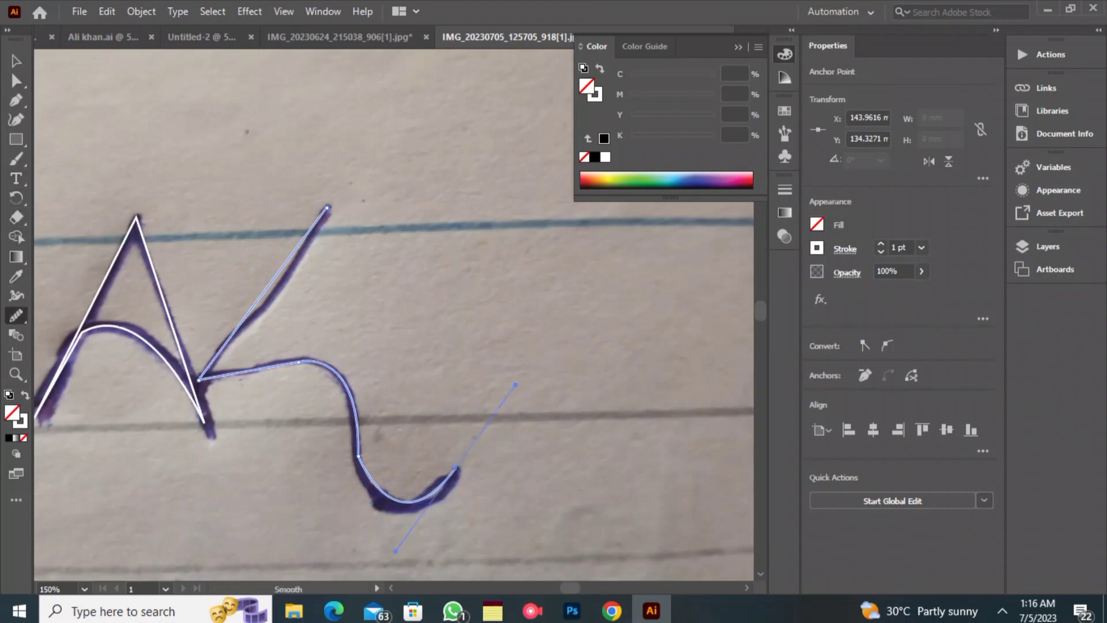
pyautogui.moveTo(369, 477); pyautogui.dragTo(354, 403)
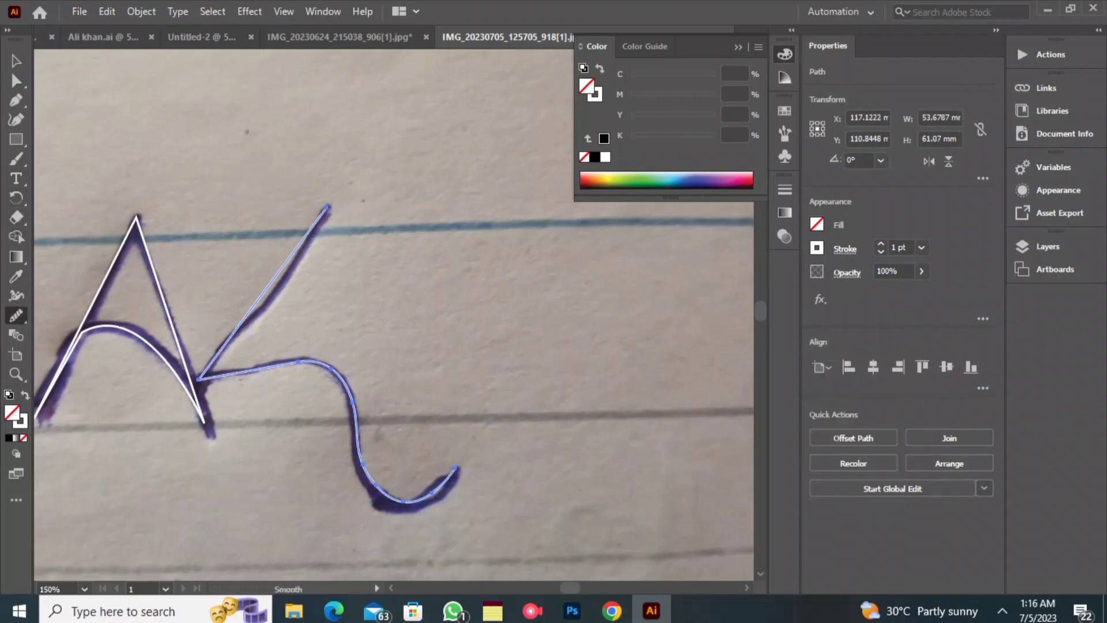
pyautogui.moveTo(257, 383)
pyautogui.mouseDown()
pyautogui.moveTo(200, 379)
pyautogui.moveTo(229, 325)
pyautogui.mouseUp()
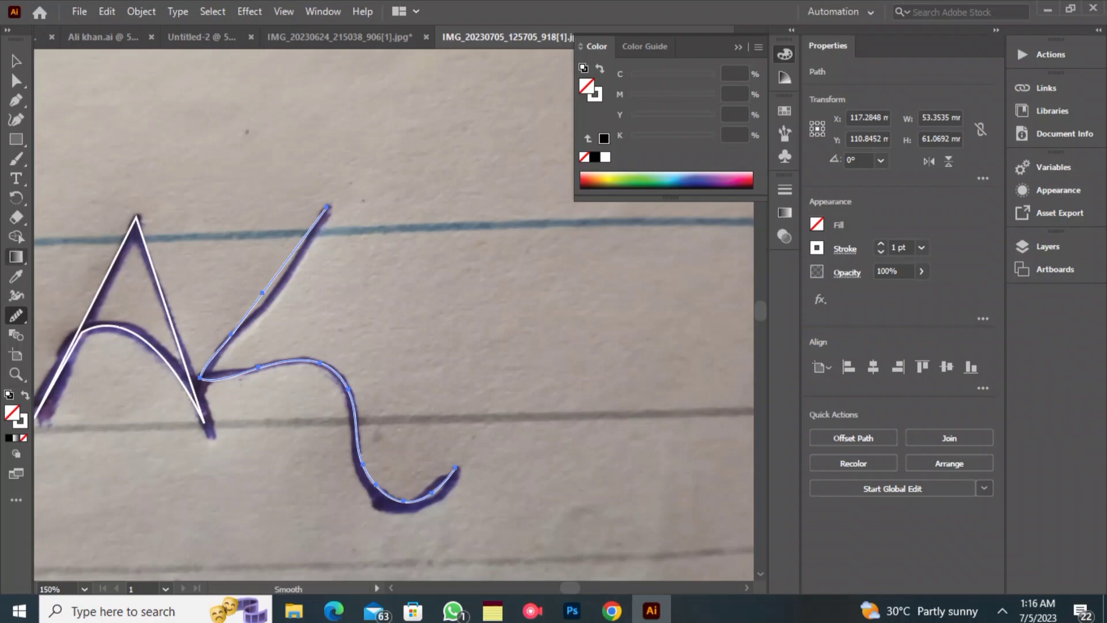
# Select the A path and smooth its legs, its apex and the end of its curved crossbar.
pyautogui.press('v')
pyautogui.click(259, 260)
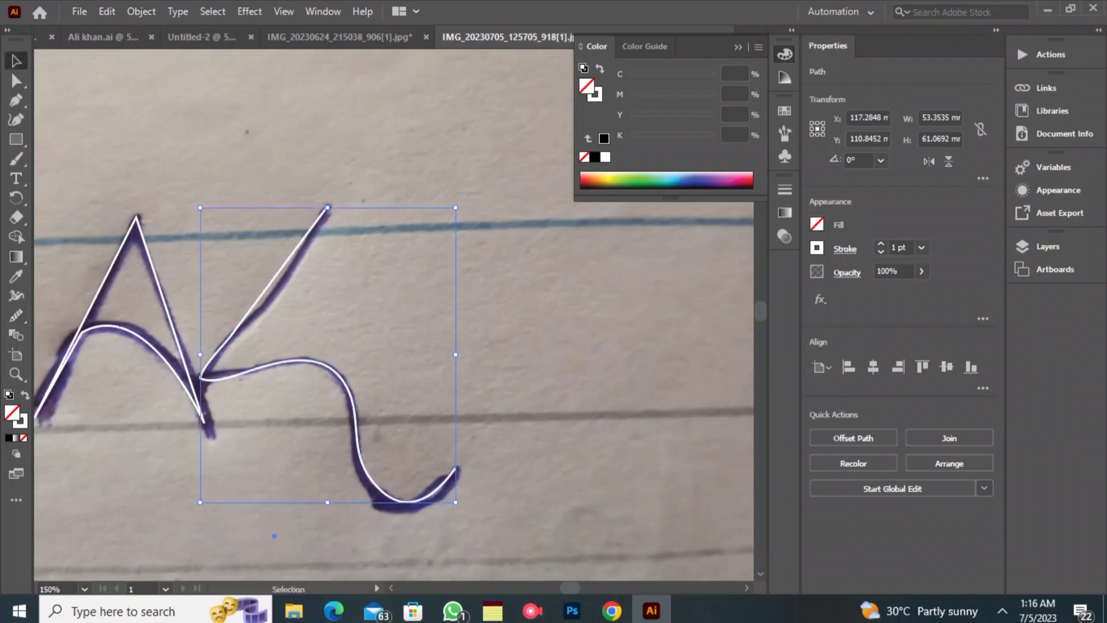
pyautogui.click(166, 306)
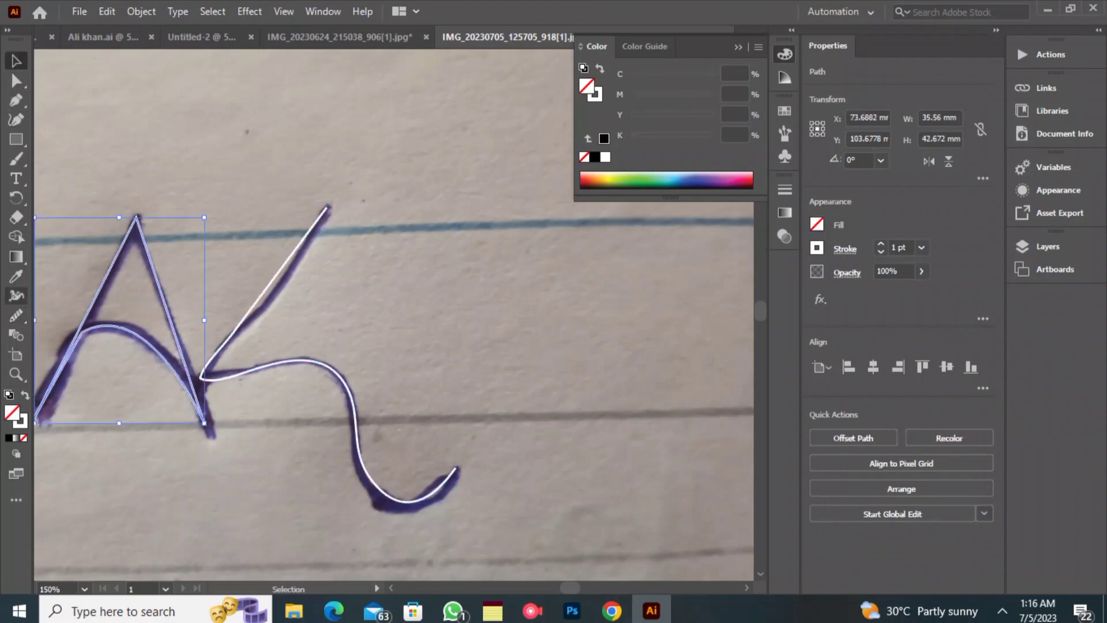
pyautogui.click(16, 316)
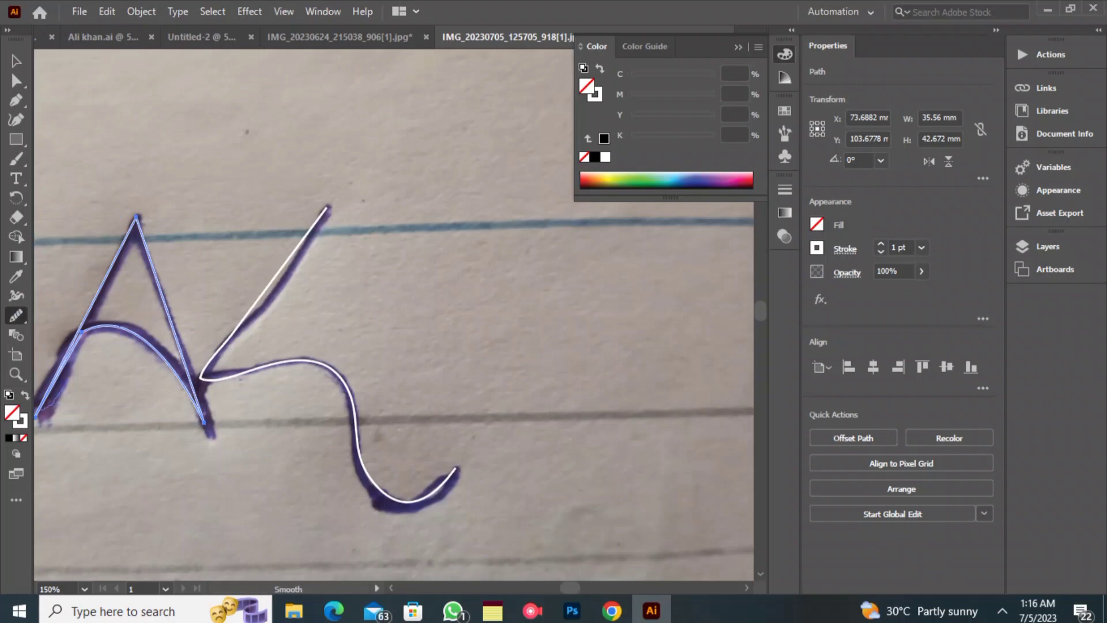
pyautogui.moveTo(115, 256); pyautogui.dragTo(191, 382)
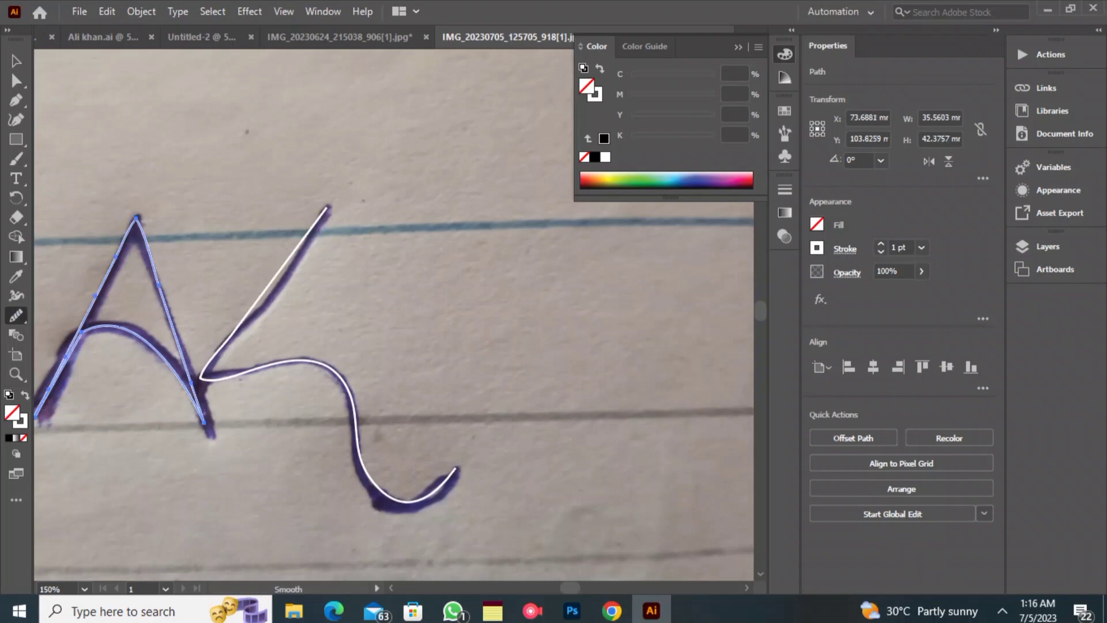
pyautogui.moveTo(116, 256); pyautogui.dragTo(158, 285)
pyautogui.moveTo(145, 238); pyautogui.dragTo(154, 275)
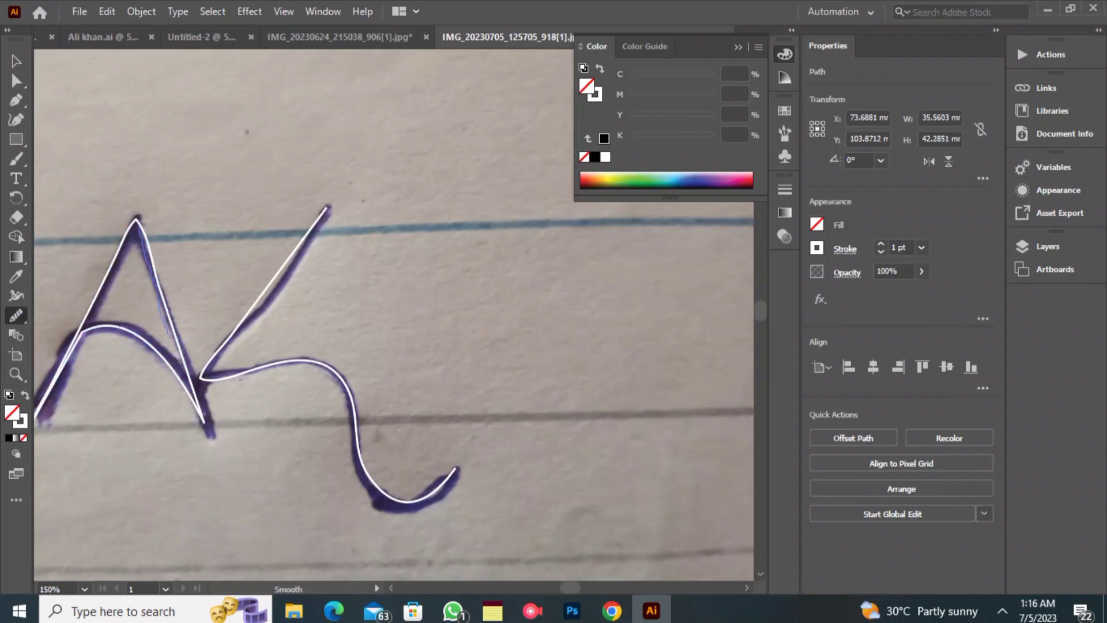
pyautogui.moveTo(127, 231); pyautogui.dragTo(141, 232)
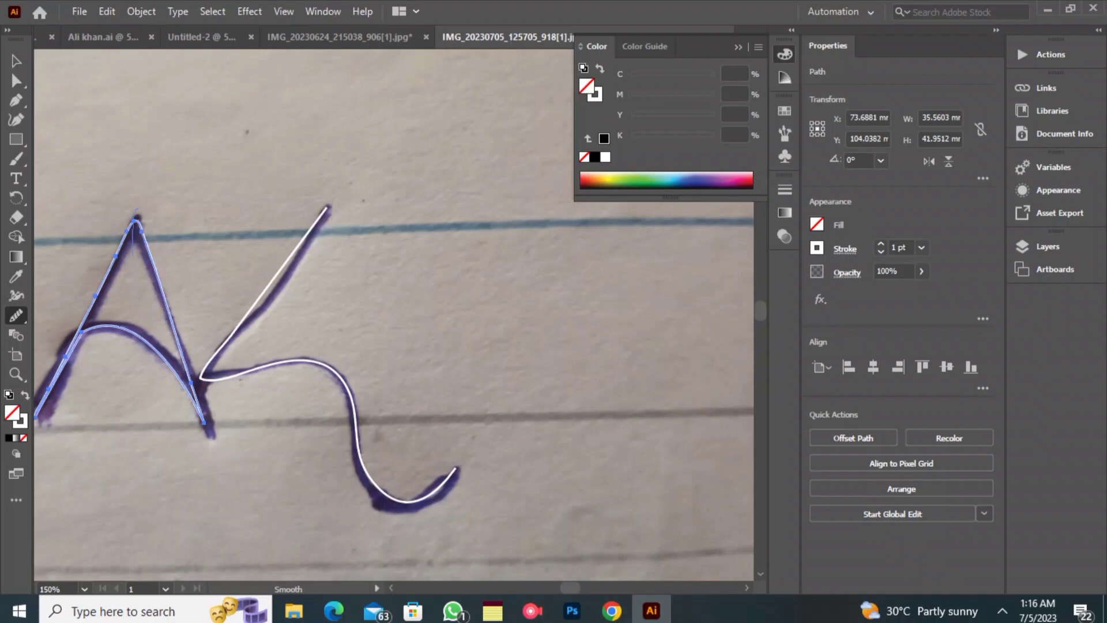
pyautogui.moveTo(158, 369); pyautogui.dragTo(191, 407)
# Unlock the handwriting photo and delete it together with the black background rectangle.
pyautogui.click(17, 61)
pyautogui.click(110, 138)
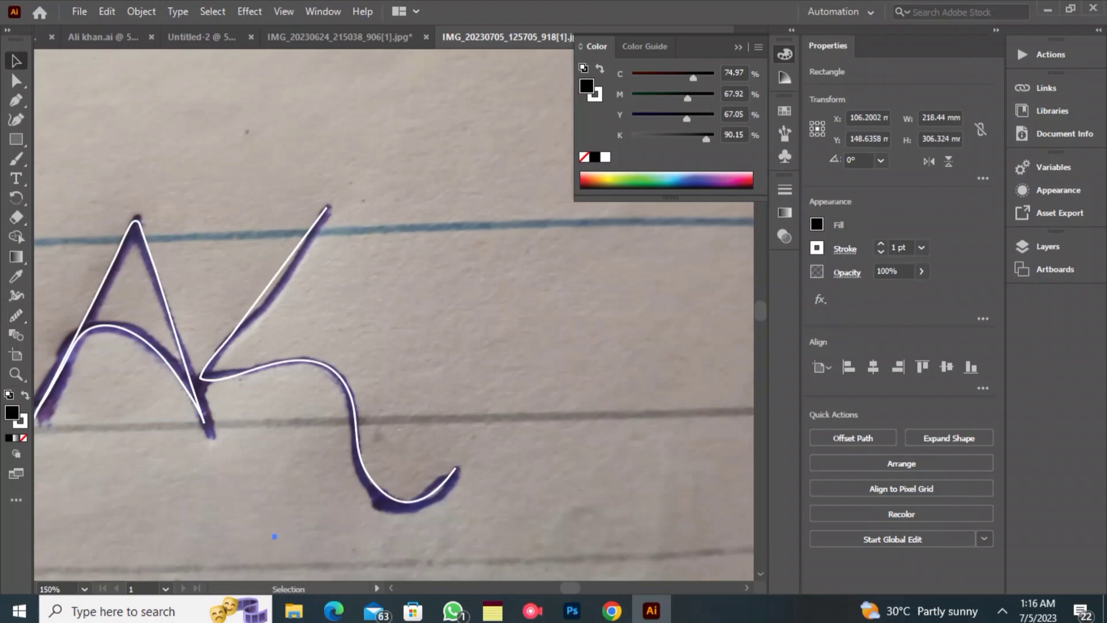
pyautogui.hotkey('ctrl', '-')
pyautogui.hotkey('ctrl', '-')
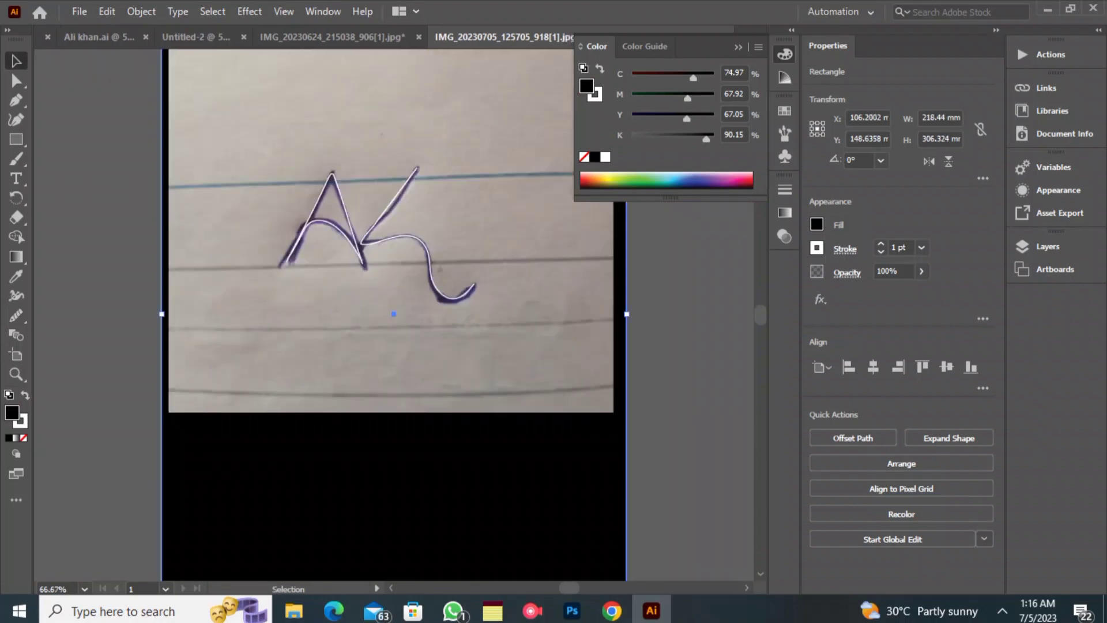
pyautogui.scroll(4, 405, 186)
pyautogui.rightClick(406, 185)
pyautogui.moveTo(456, 195)
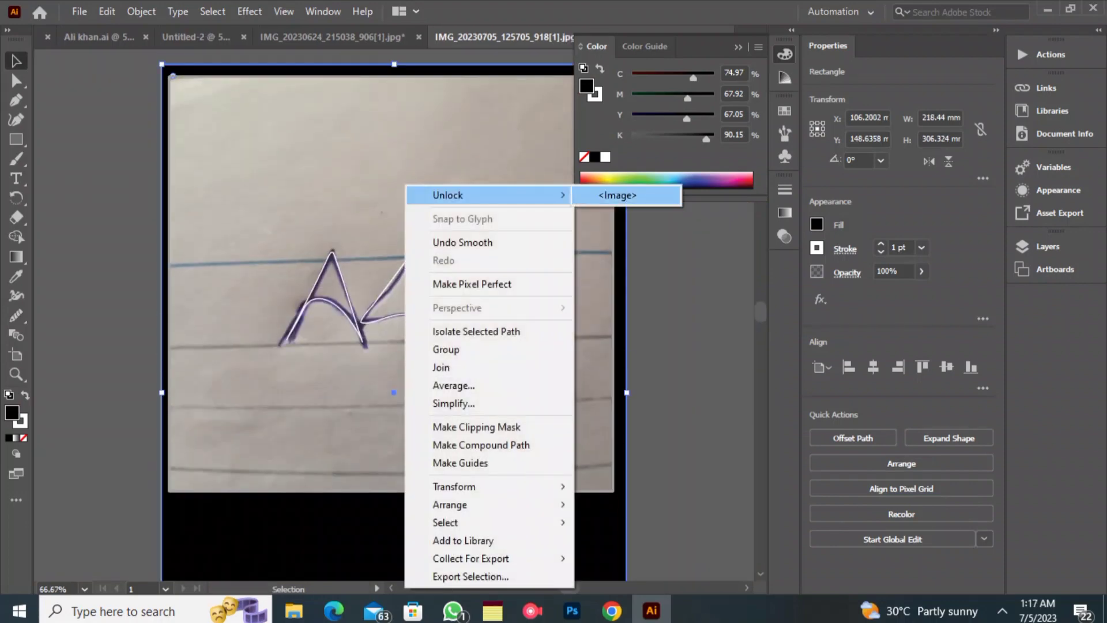
pyautogui.click(617, 195)
pyautogui.press('Delete')
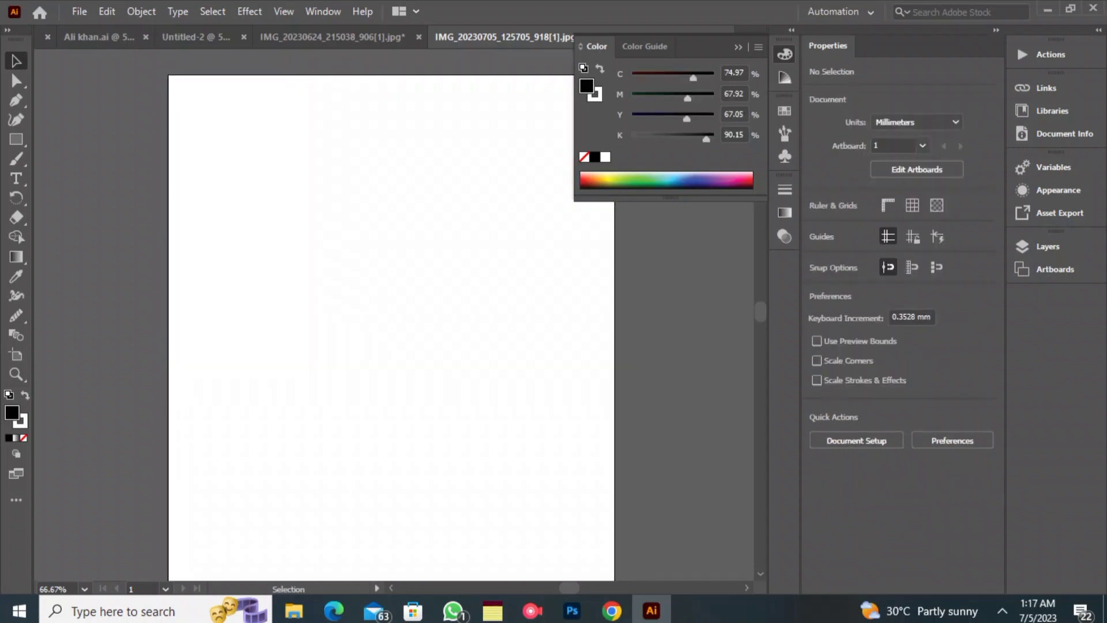
pyautogui.moveTo(138, 227); pyautogui.dragTo(503, 352)
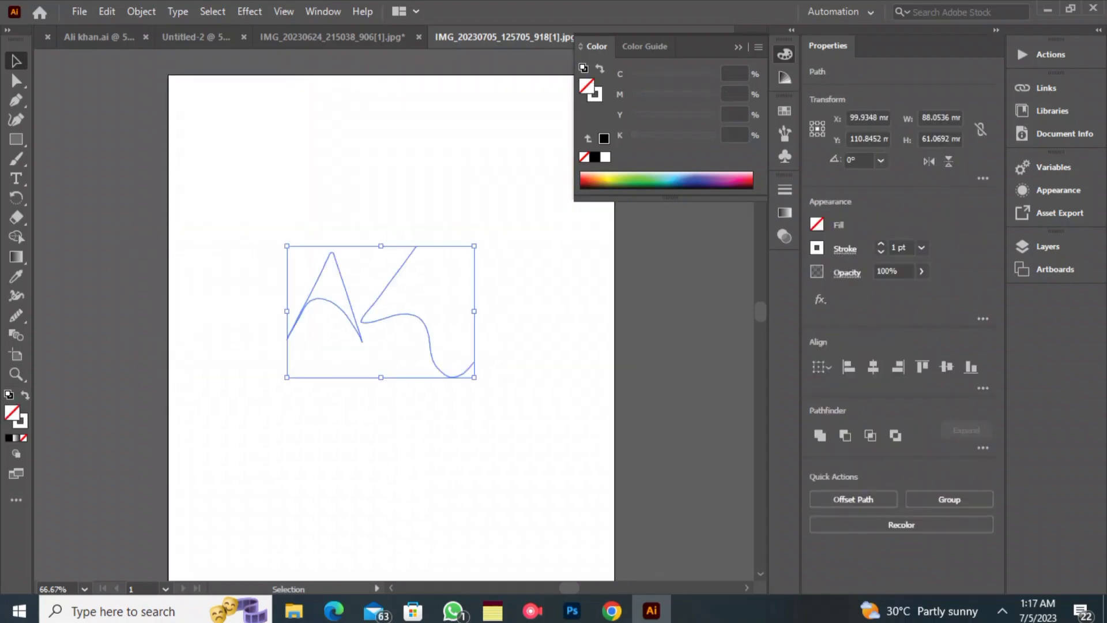
pyautogui.click(816, 248)
pyautogui.press('Escape')
pyautogui.press('Delete')
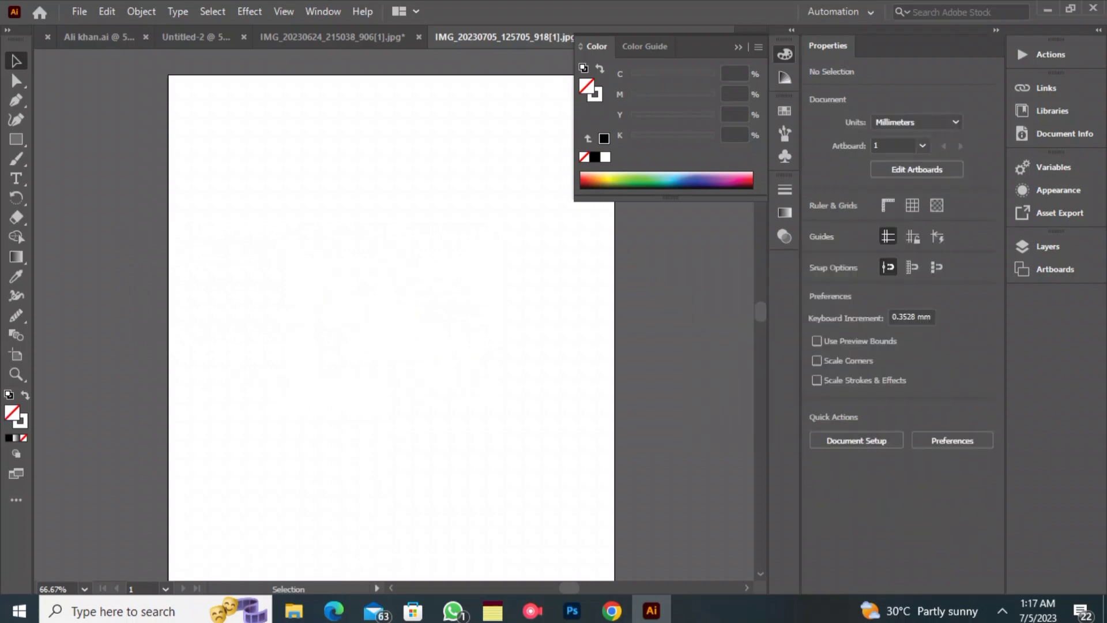
pyautogui.rightClick(220, 169)
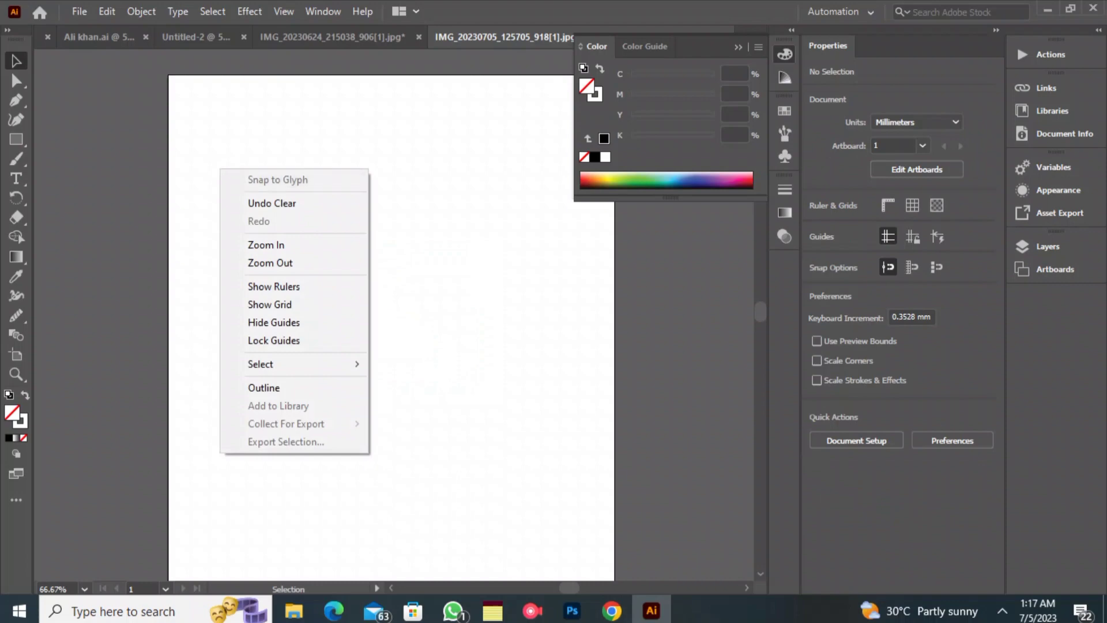
pyautogui.press('Escape')
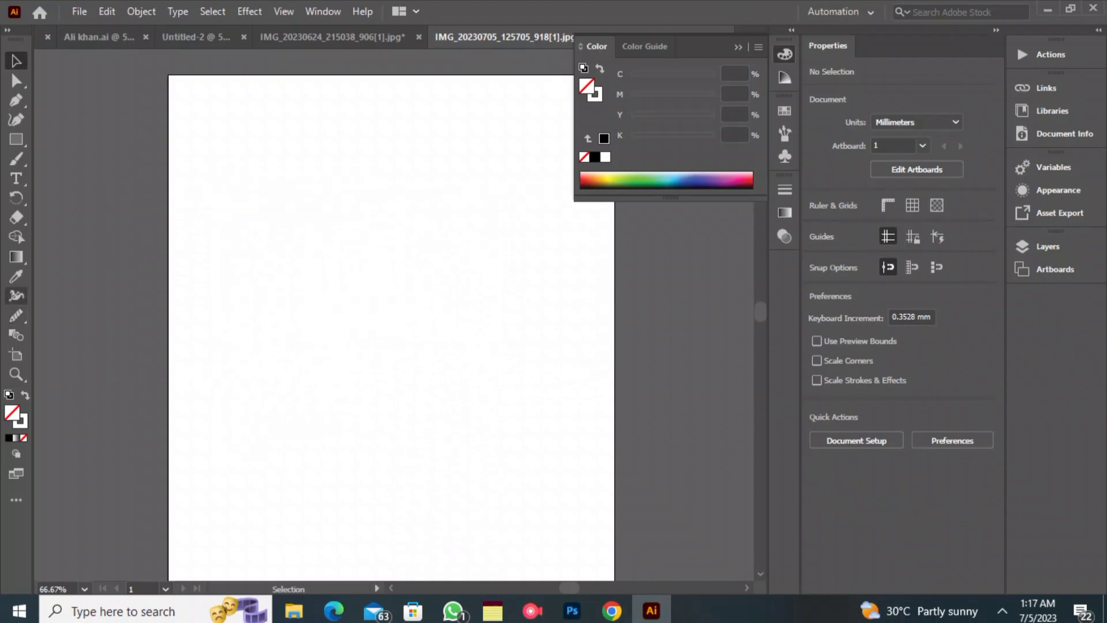
# Draw a rectangle about 215 × 300 mm covering the whole artboard and fill it with black.
pyautogui.click(16, 139)
pyautogui.moveTo(160, 71); pyautogui.dragTo(617, 510)
pyautogui.scroll(1, 618, 510)
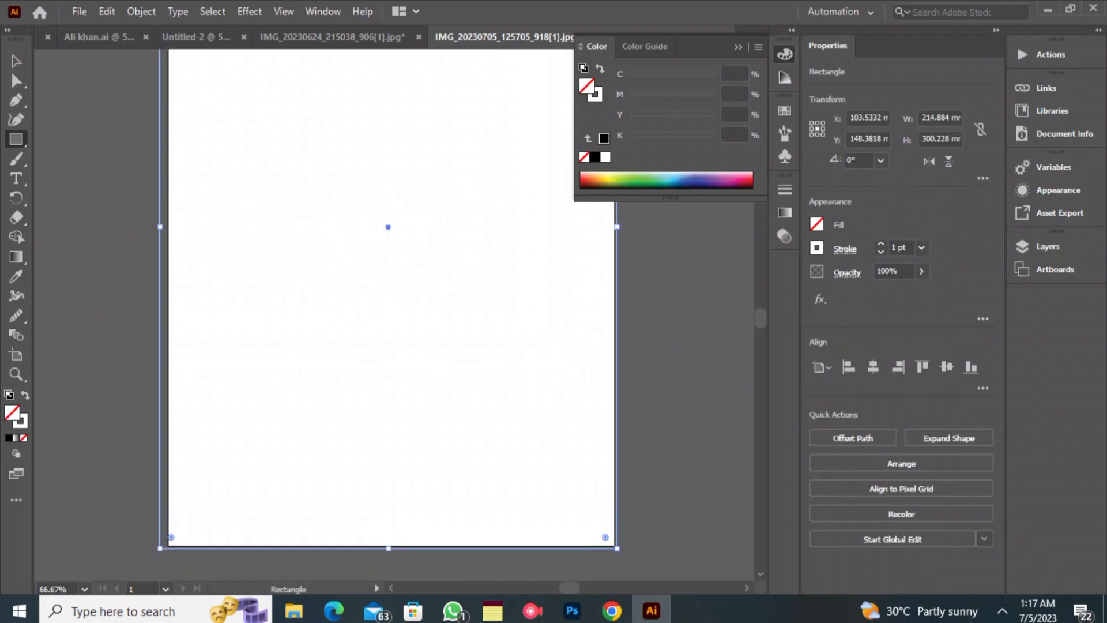
pyautogui.scroll(2, 388, 318)
pyautogui.press(',')
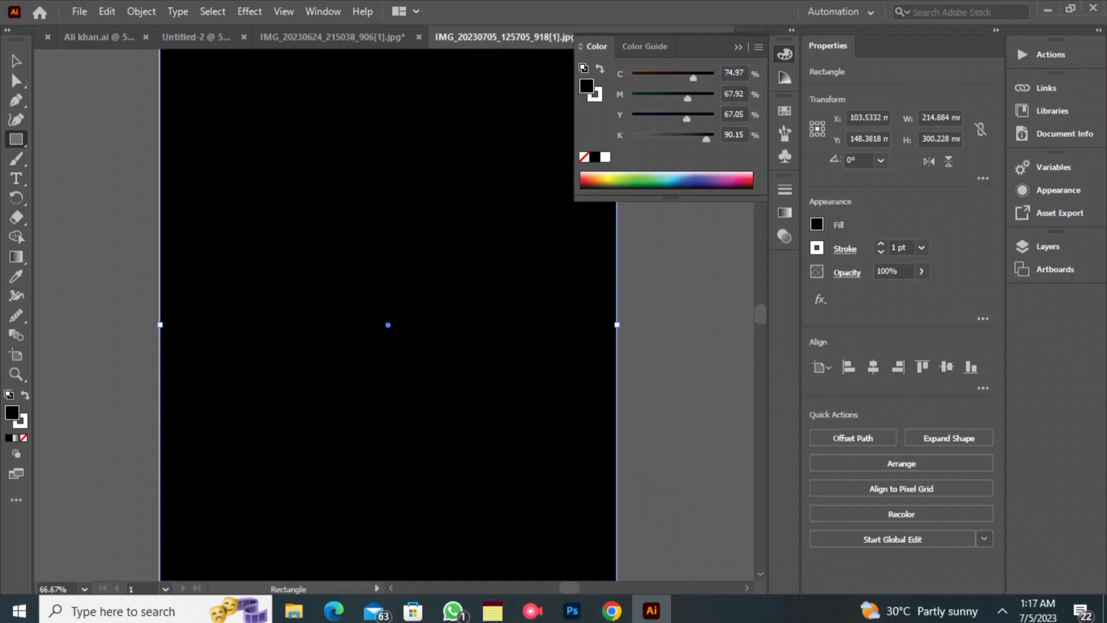
# Send the black rectangle to the back behind the AK paths and lock it.
pyautogui.rightClick(466, 214)
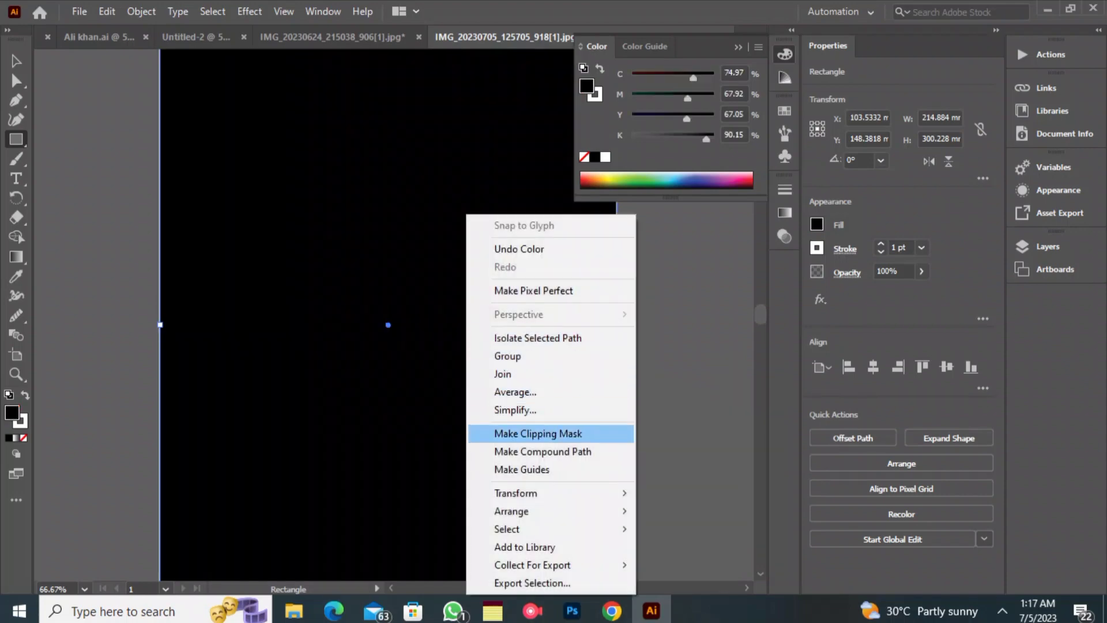
pyautogui.moveTo(548, 511)
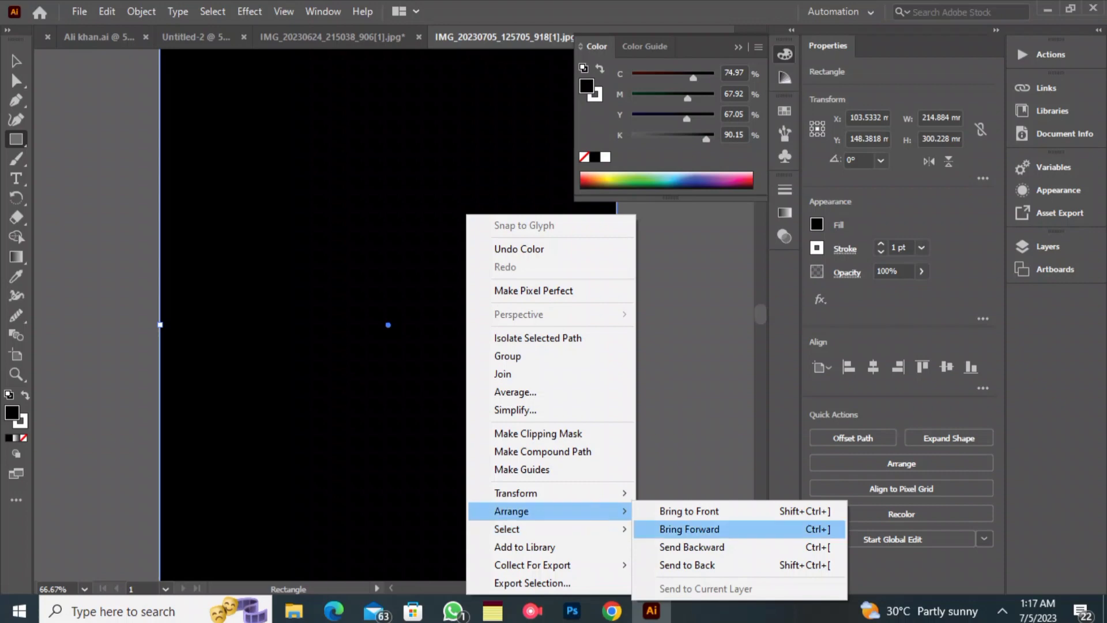
pyautogui.click(687, 565)
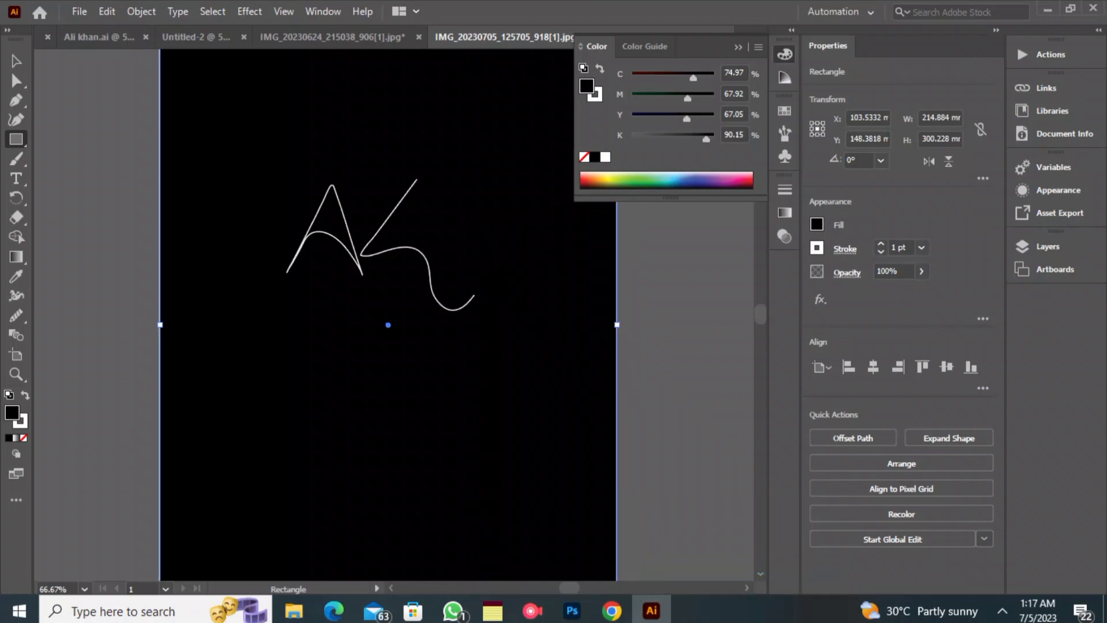
pyautogui.hotkey('ctrl', 'shift', 'a')
pyautogui.scroll(6, 394, 314)
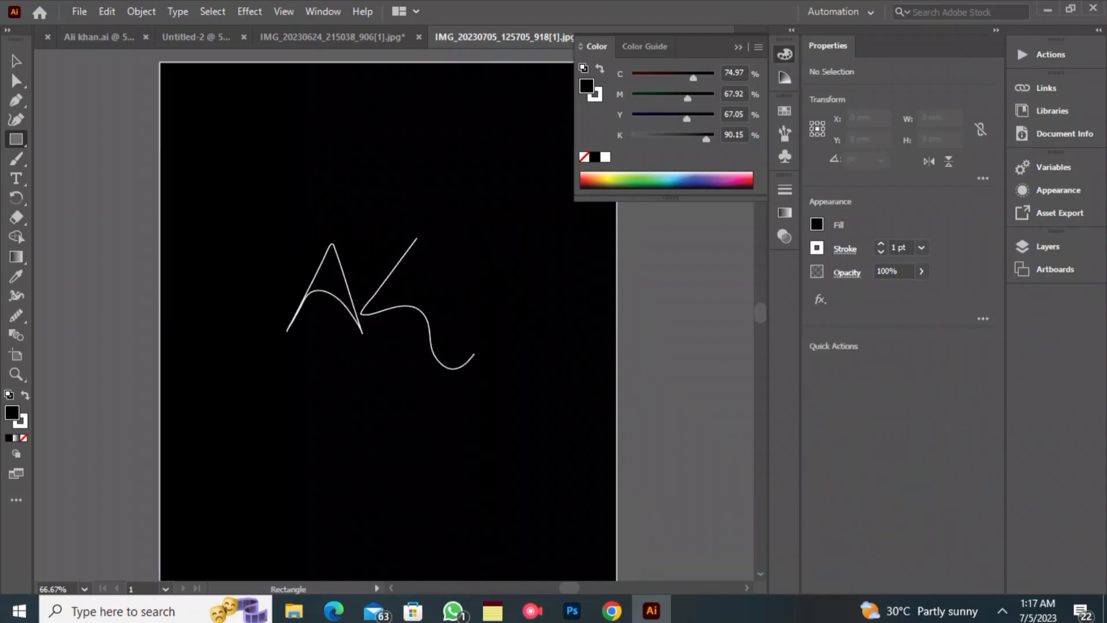
# Select both AK paths and set their stroke weight to 7 pt.
pyautogui.press('v')
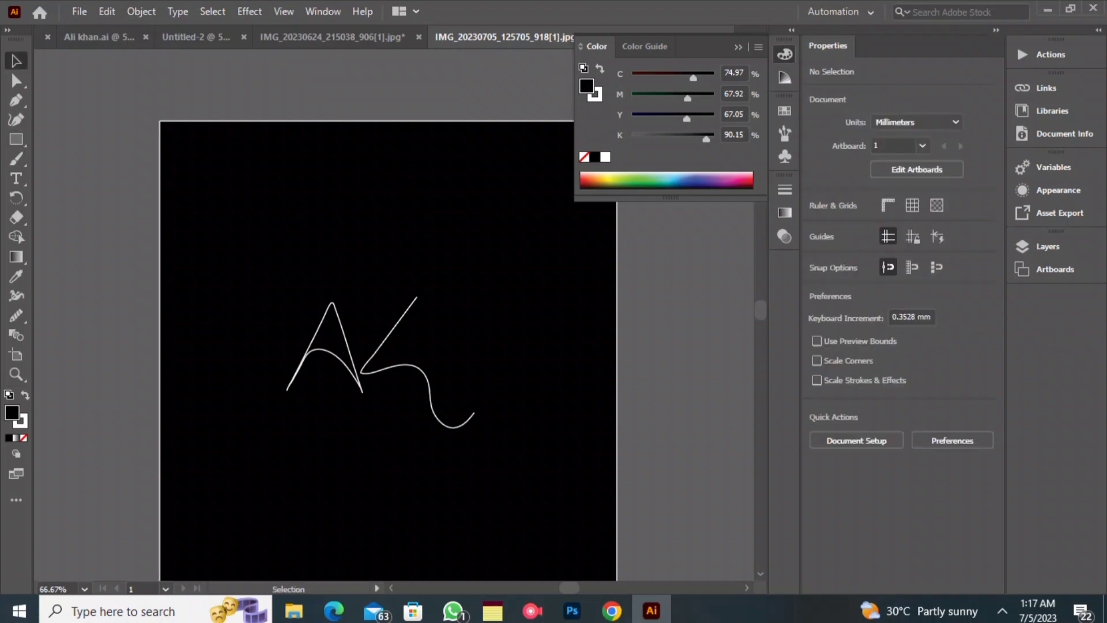
pyautogui.moveTo(266, 320)
pyautogui.mouseDown()
pyautogui.moveTo(490, 404)
pyautogui.moveTo(492, 431)
pyautogui.mouseUp()
pyautogui.scroll(-1, 381, 340)
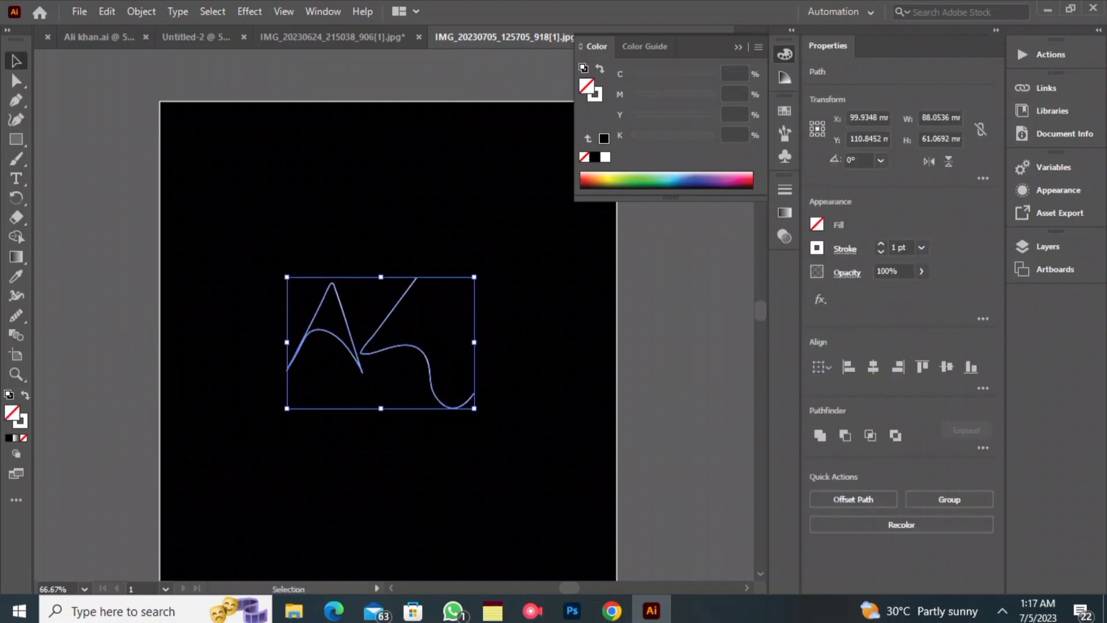
pyautogui.click(817, 248)
pyautogui.press('Escape')
pyautogui.click(881, 244)
pyautogui.click(881, 244)
pyautogui.click(881, 244)
pyautogui.click(881, 244)
pyautogui.click(882, 244)
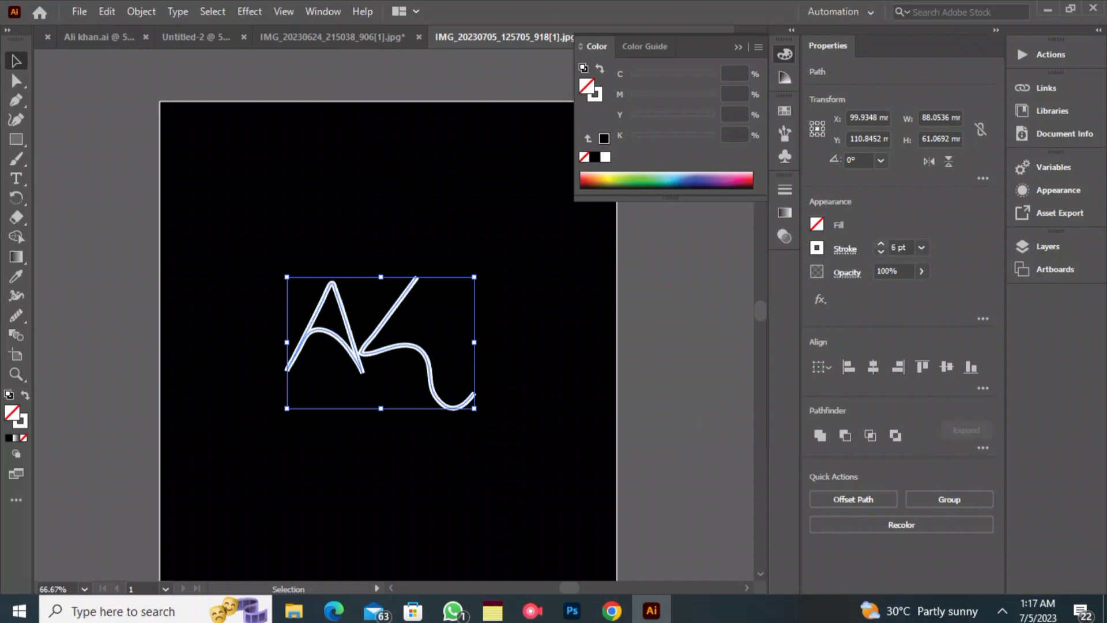
pyautogui.click(881, 244)
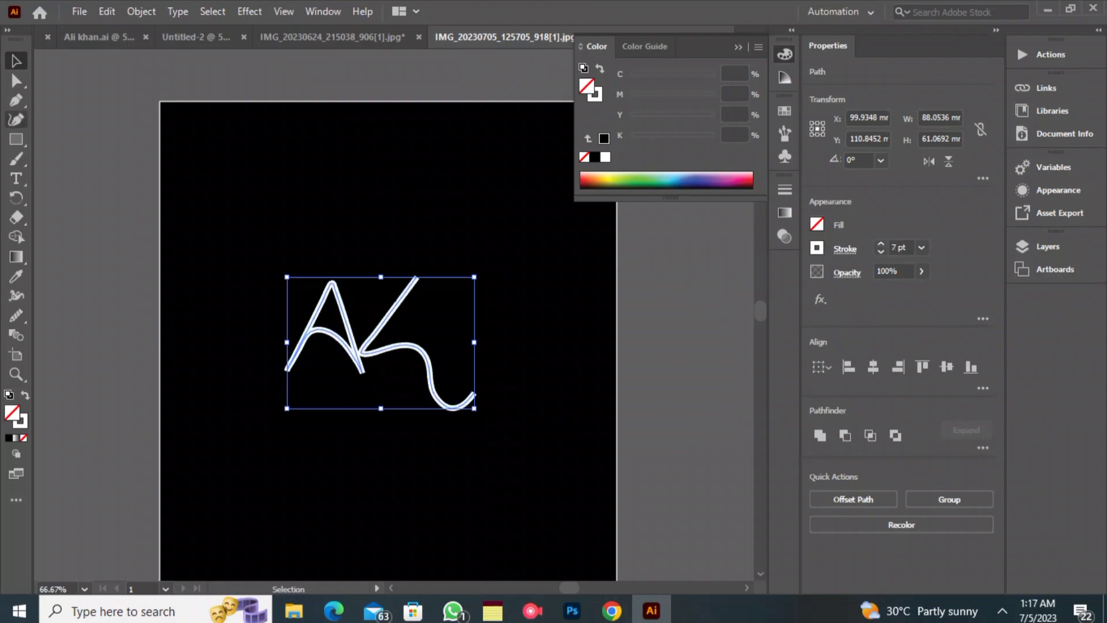
pyautogui.click(97, 173)
pyautogui.scroll(-1, 394, 314)
pyautogui.scroll(-1, 394, 314)
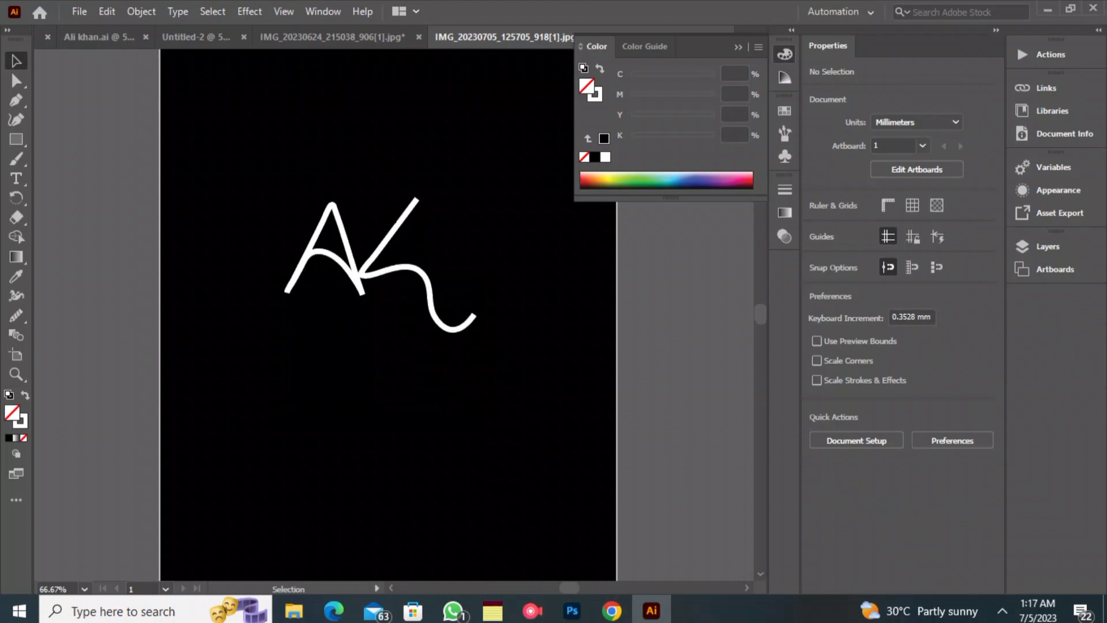
# Group the A and K paths and move the group down about 34 mm to the middle of the black rectangle.
pyautogui.hotkey('ctrl', '-')
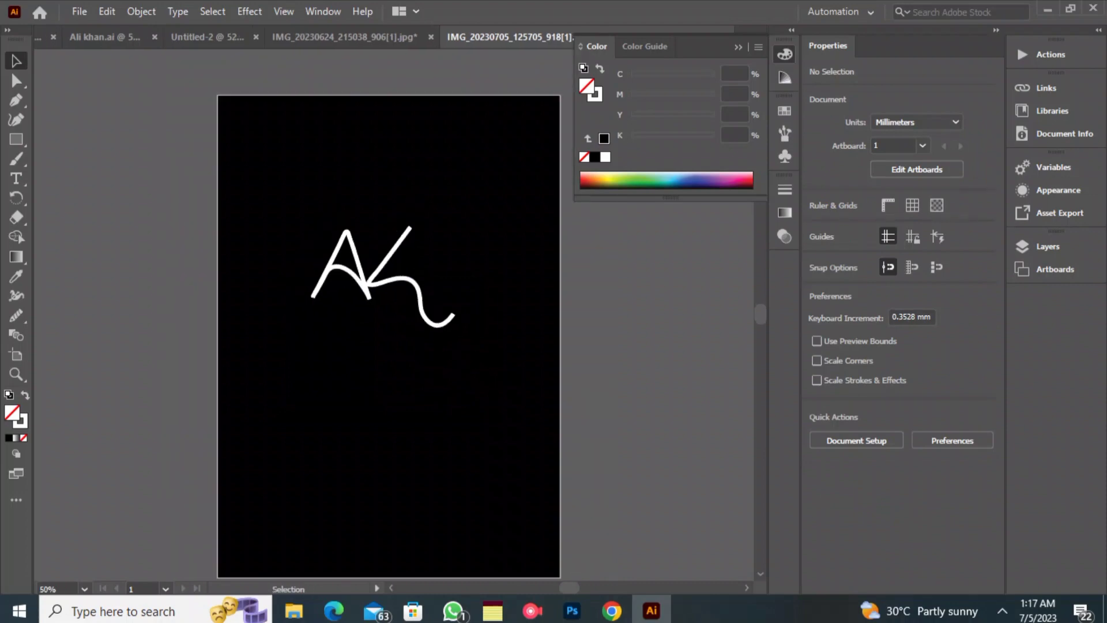
pyautogui.moveTo(248, 254); pyautogui.dragTo(321, 282)
pyautogui.rightClick(392, 233)
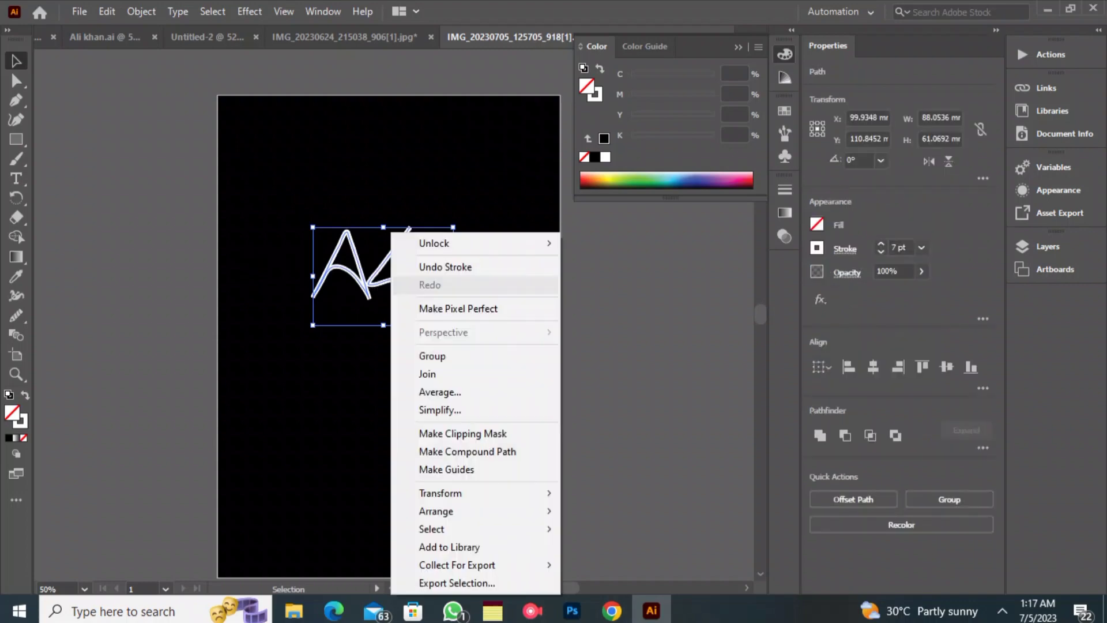
pyautogui.click(433, 356)
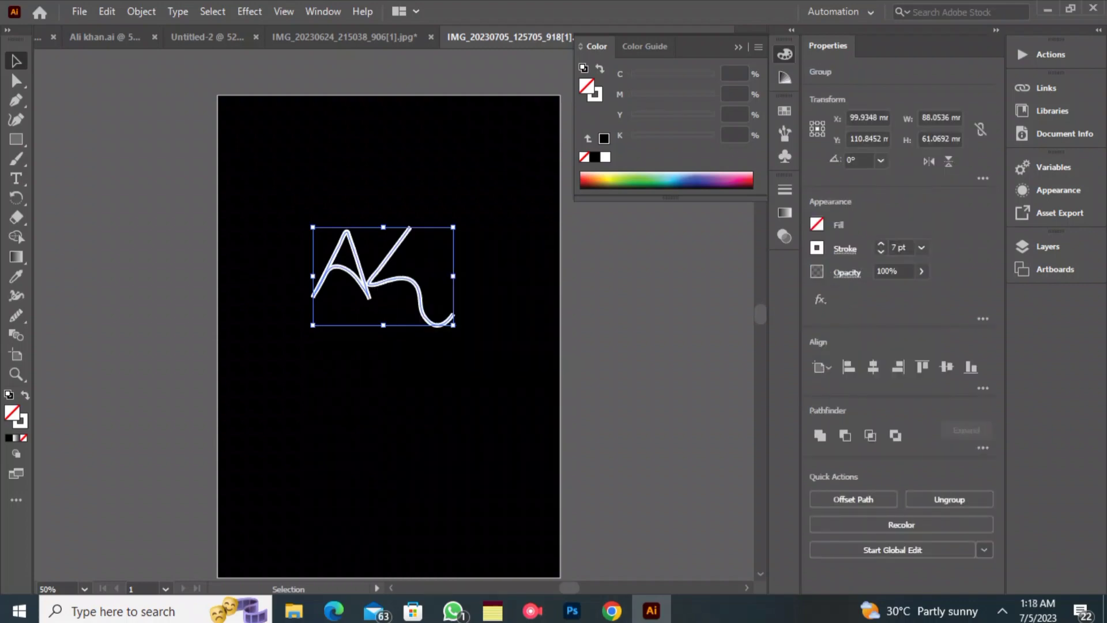
pyautogui.moveTo(368, 283); pyautogui.dragTo(371, 337)
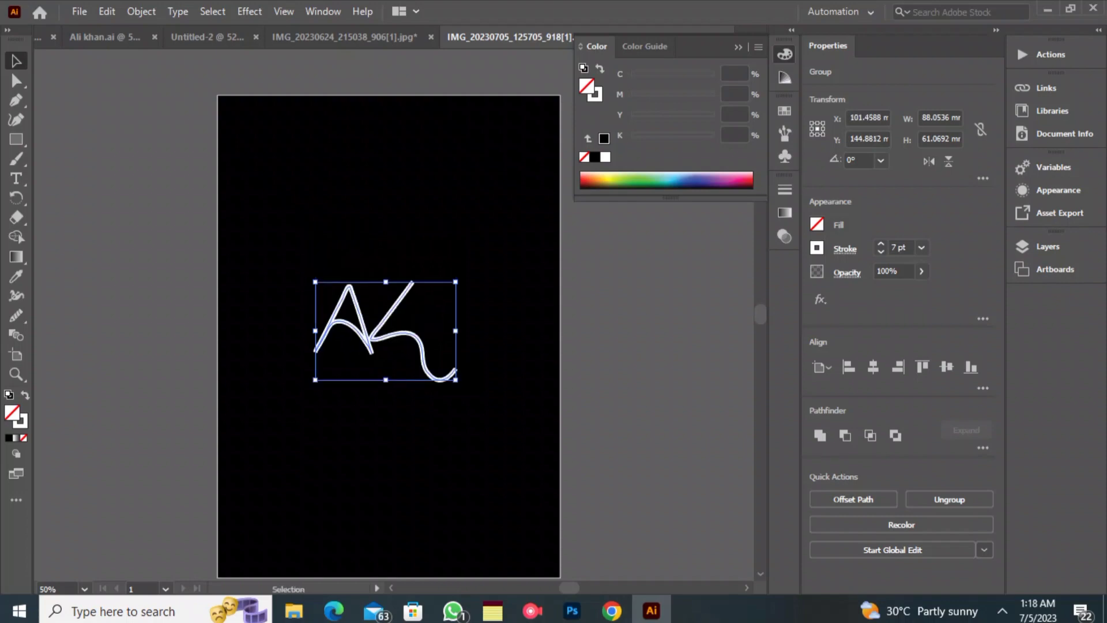
# Unlock the black background rectangle and remove its stroke.
pyautogui.click(256, 206)
pyautogui.rightClick(256, 206)
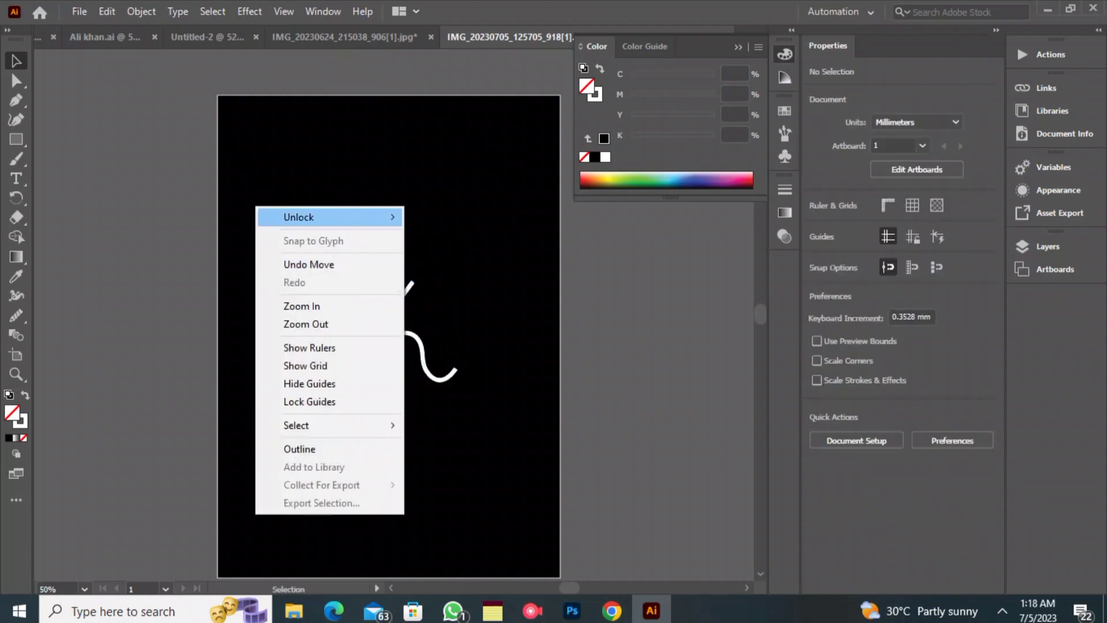
pyautogui.moveTo(346, 217)
pyautogui.click(445, 216)
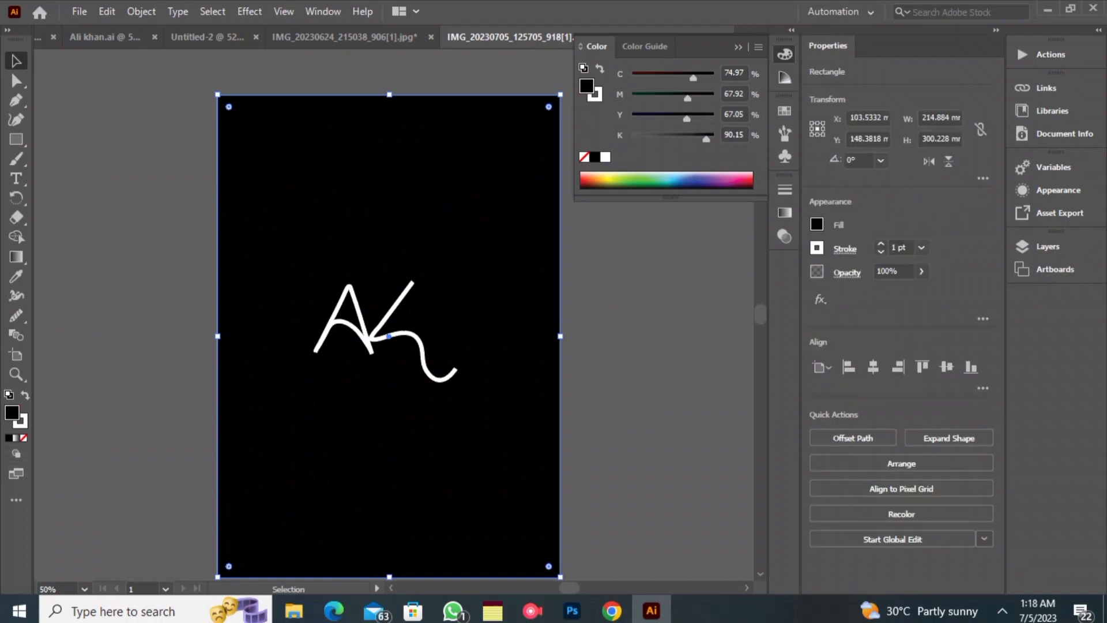
pyautogui.press('x')
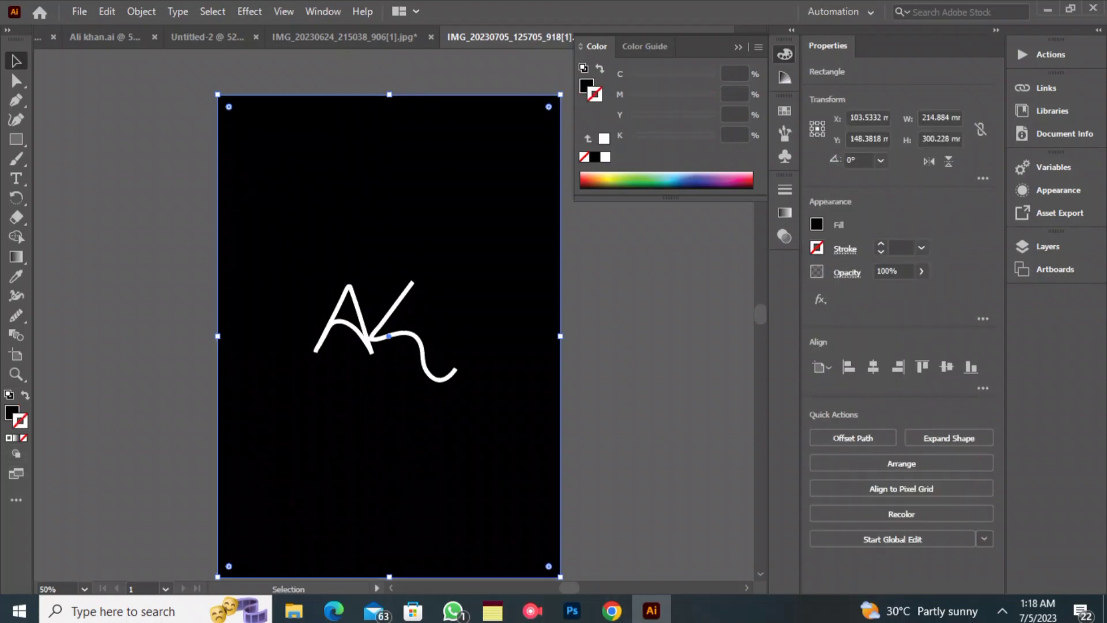
pyautogui.hotkey('ctrl', 'shift', 'a')
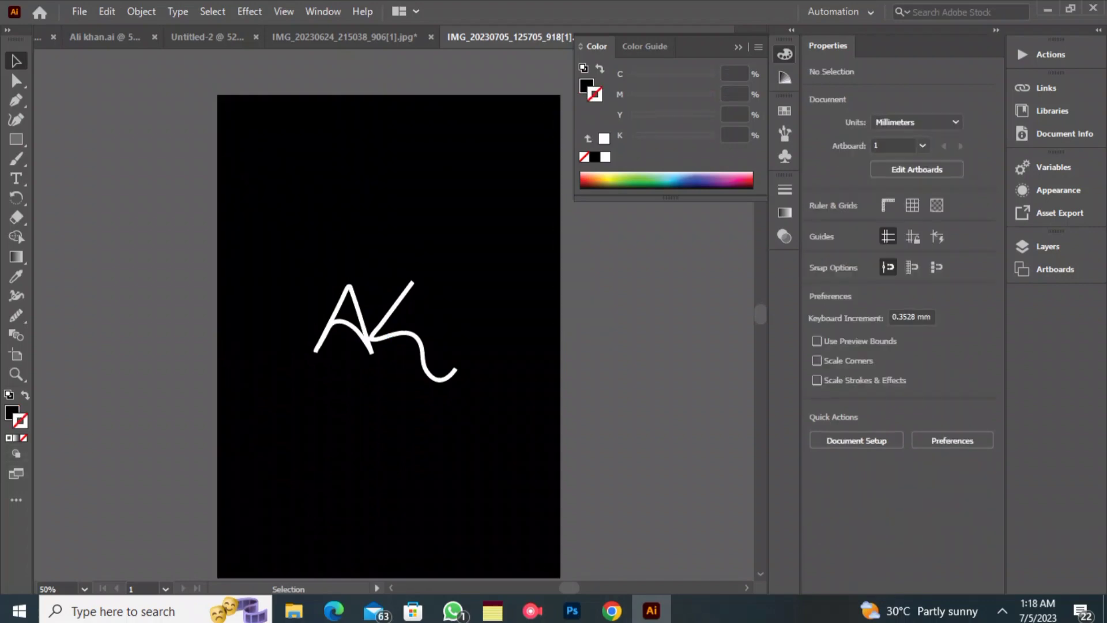